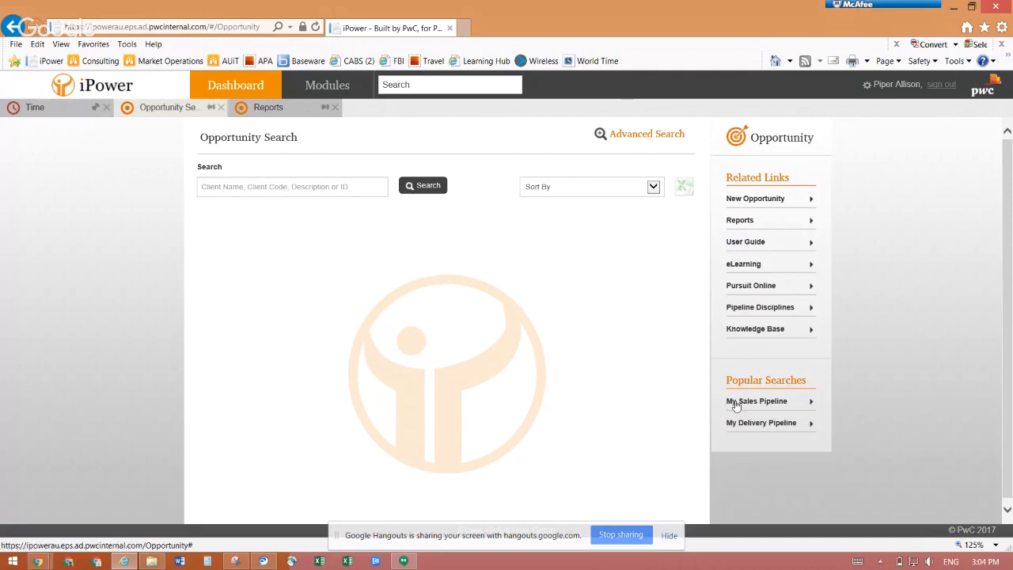
Step: Run the My Sales Pipeline popular search and hide the screen-sharing notice
mouse_move(732, 406)
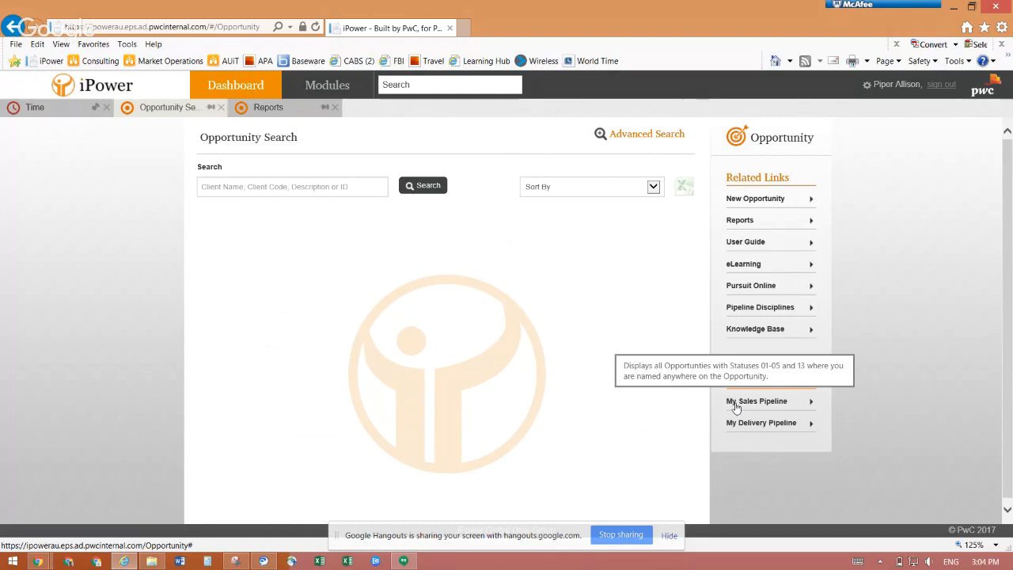
click(735, 403)
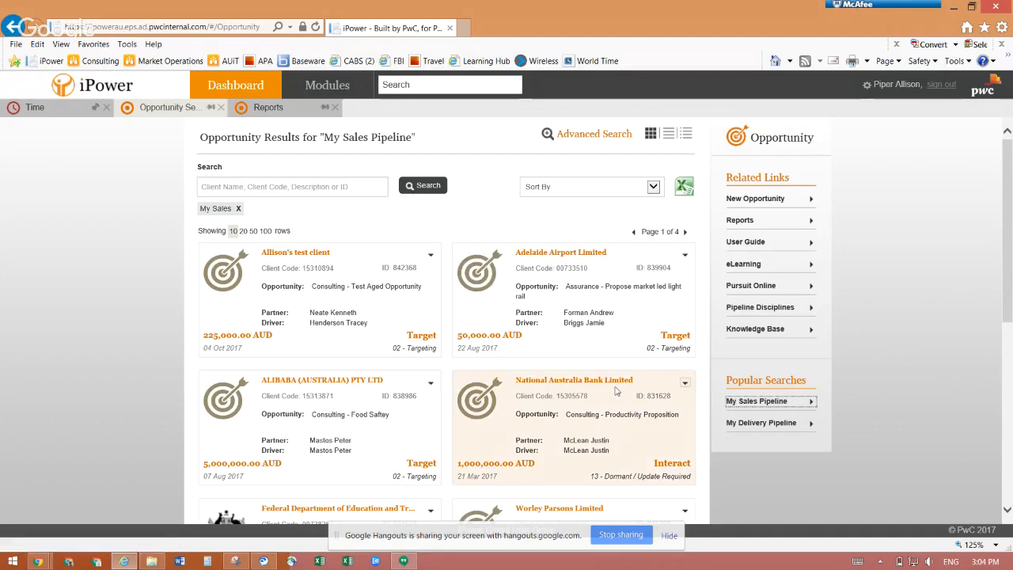
click(649, 543)
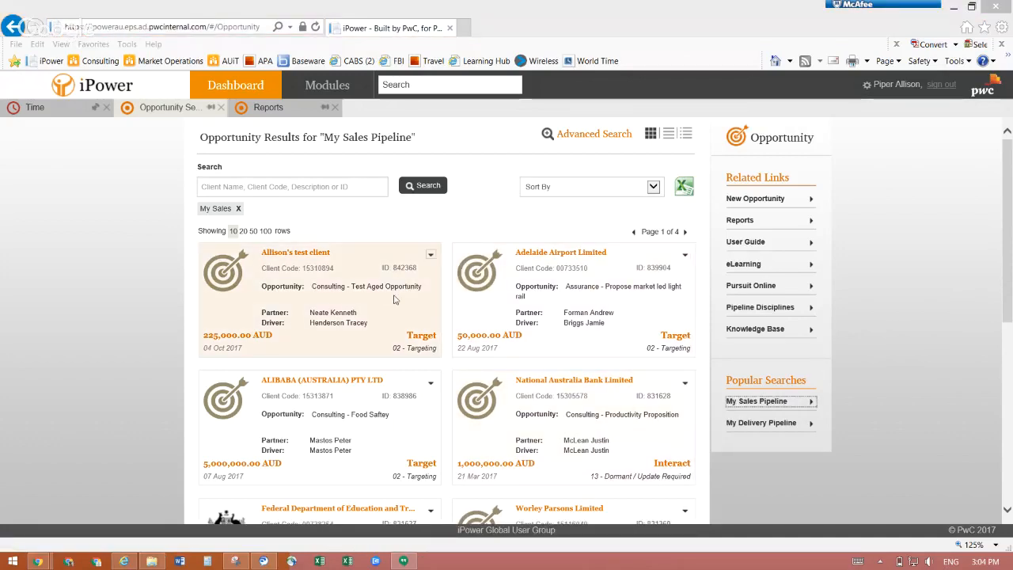
Step: Export the My Sales Pipeline results to Excel and open export.xlsx with editing enabled
click(687, 190)
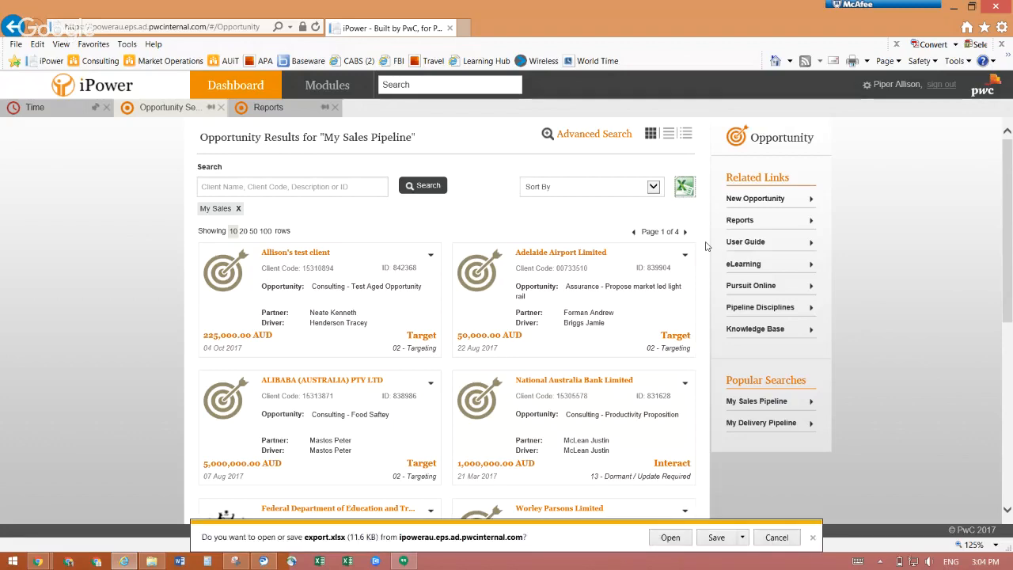
click(671, 537)
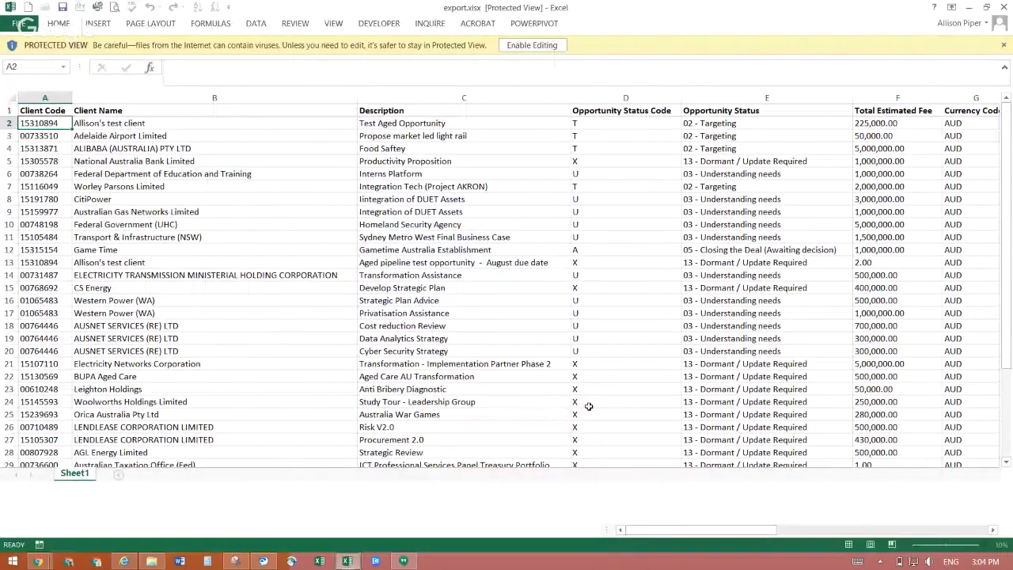
click(531, 45)
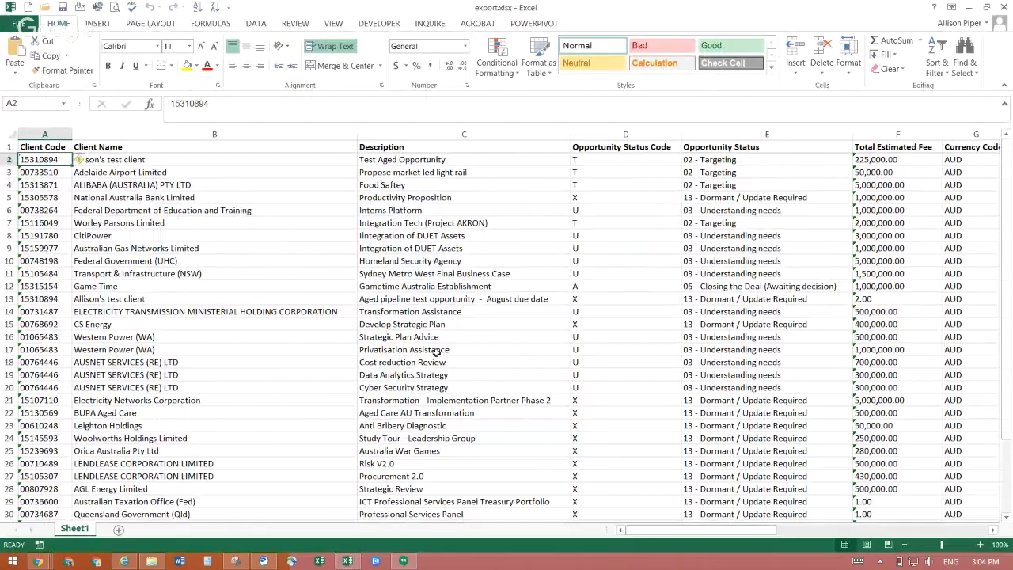
Step: Switch back to iPower, open the Test Aged Opportunity record and dismiss its background checks notice
key(alt+Tab)
key(alt+Tab)
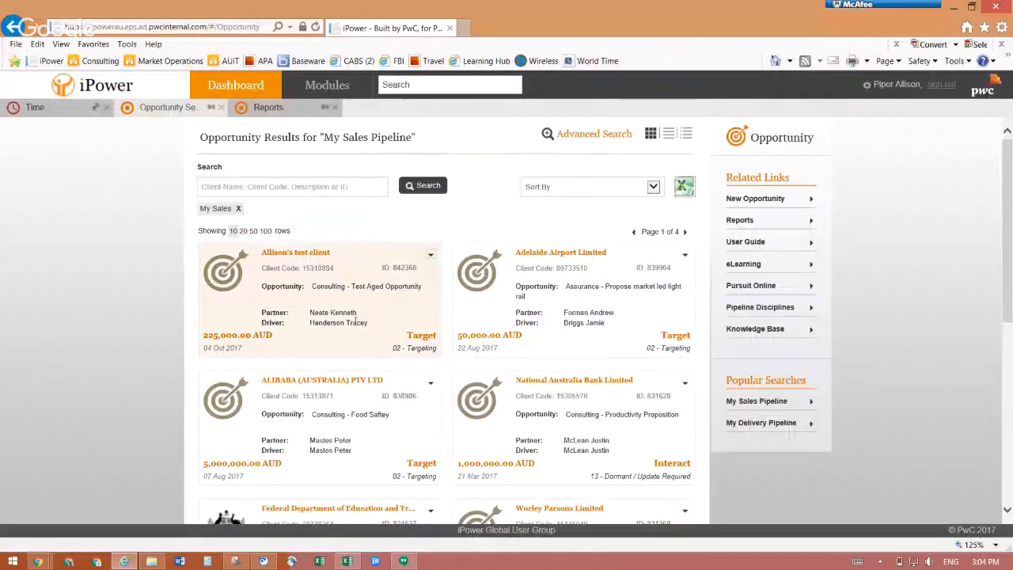
click(288, 253)
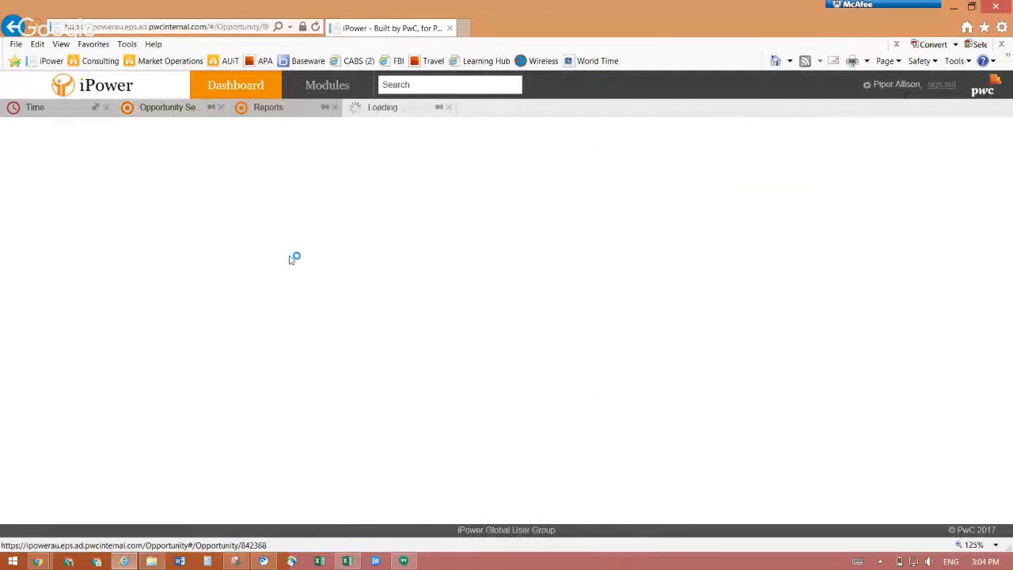
scroll(331, 358, down, 1)
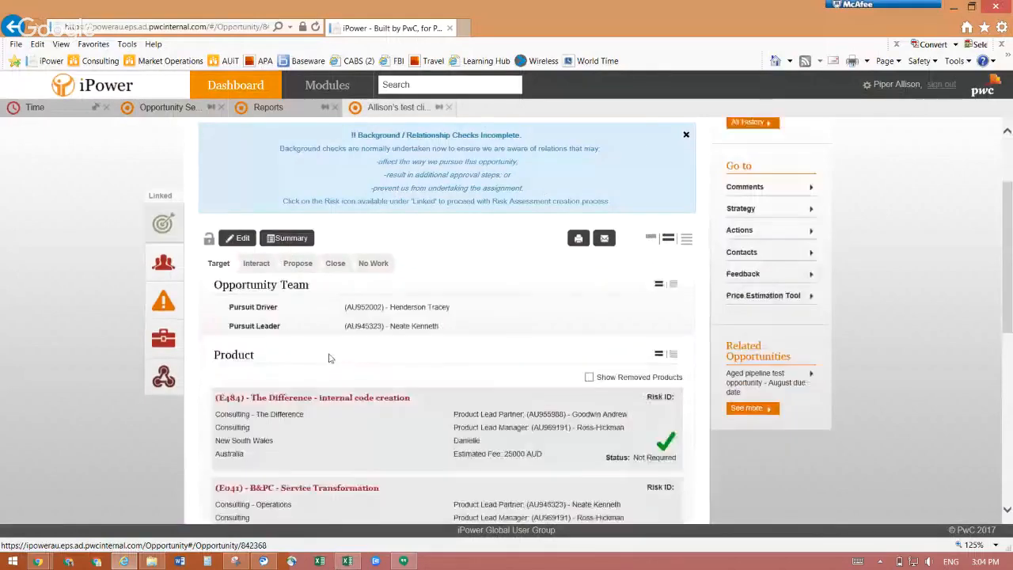
scroll(345, 360, up, 1)
scroll(354, 362, up, 1)
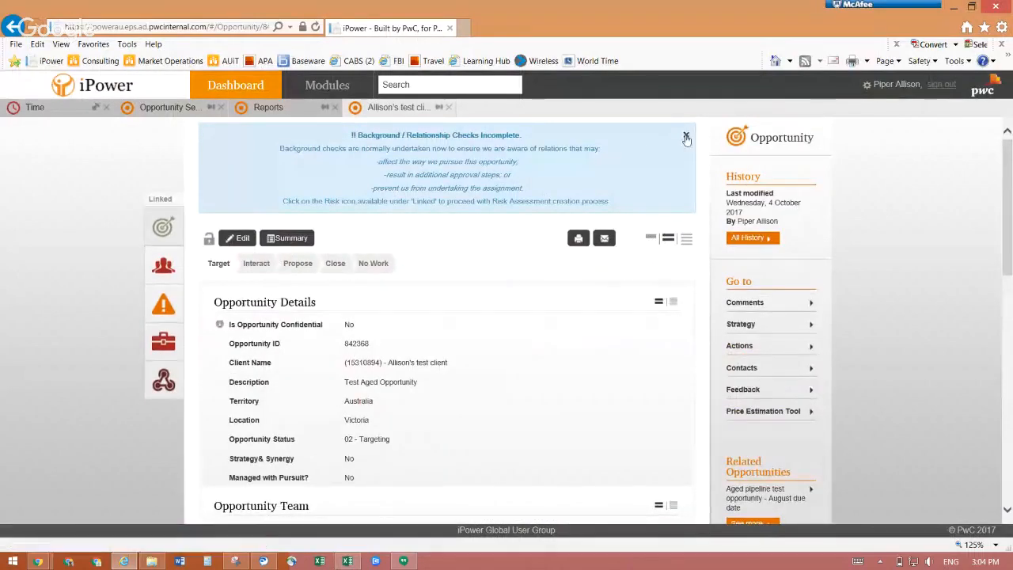
click(686, 134)
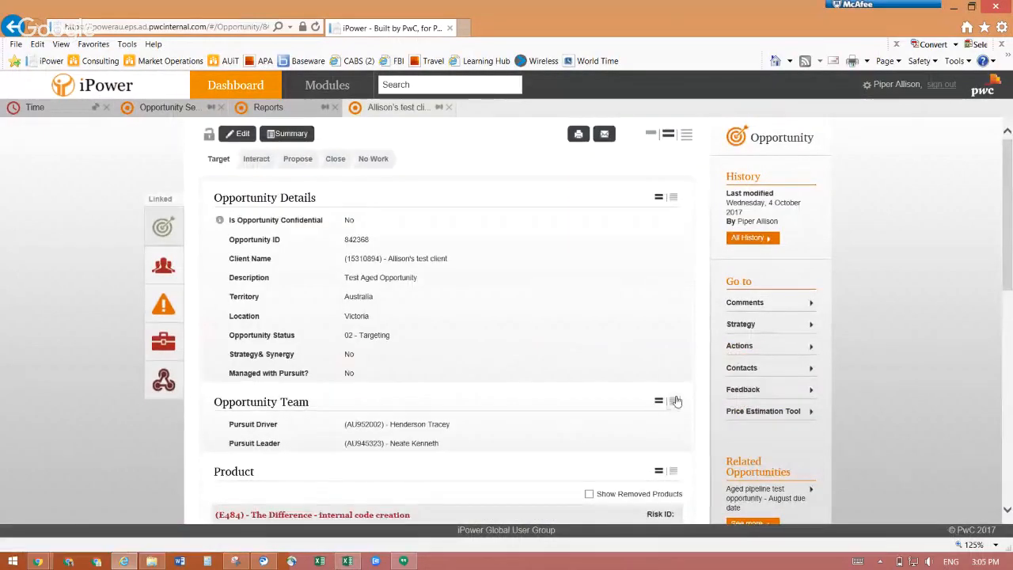
Step: Expand the Opportunity Team section to all fields and review the team roles
scroll(643, 406, down, 1)
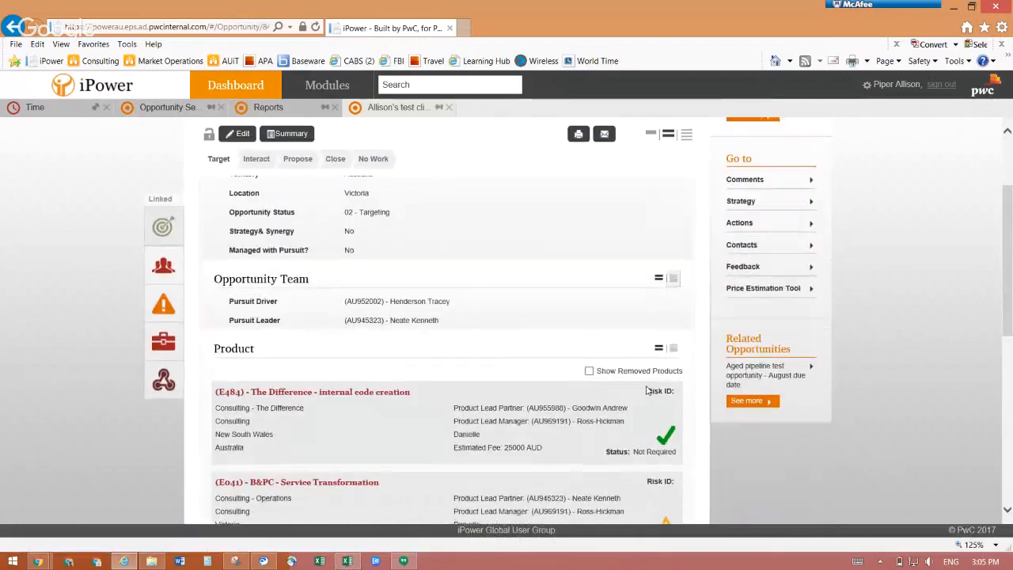
click(673, 279)
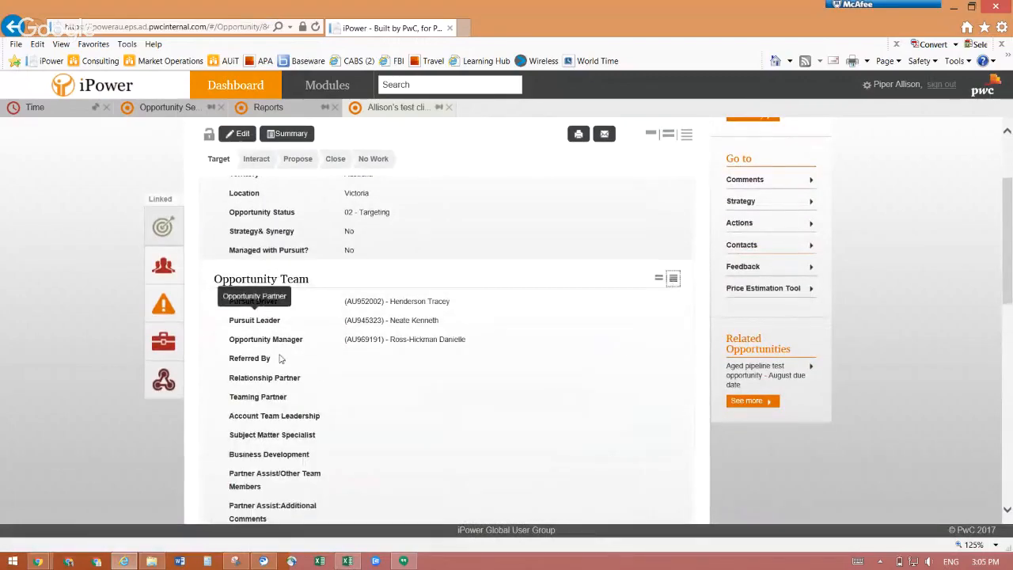
scroll(321, 463, down, 2)
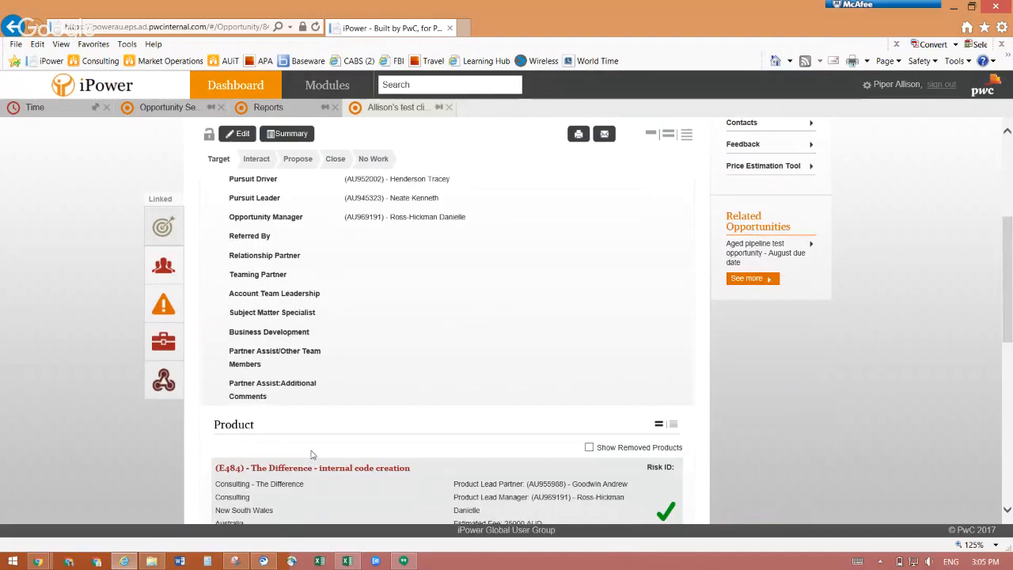
scroll(325, 445, up, 1)
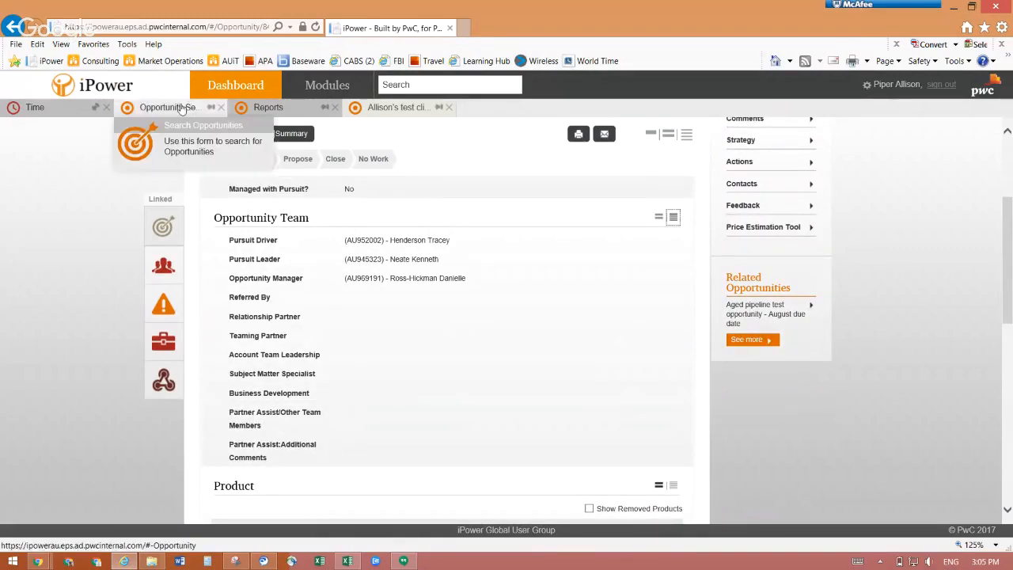
Step: Open the opportunity report builder from the search results page and name the report "Test Report"
click(181, 110)
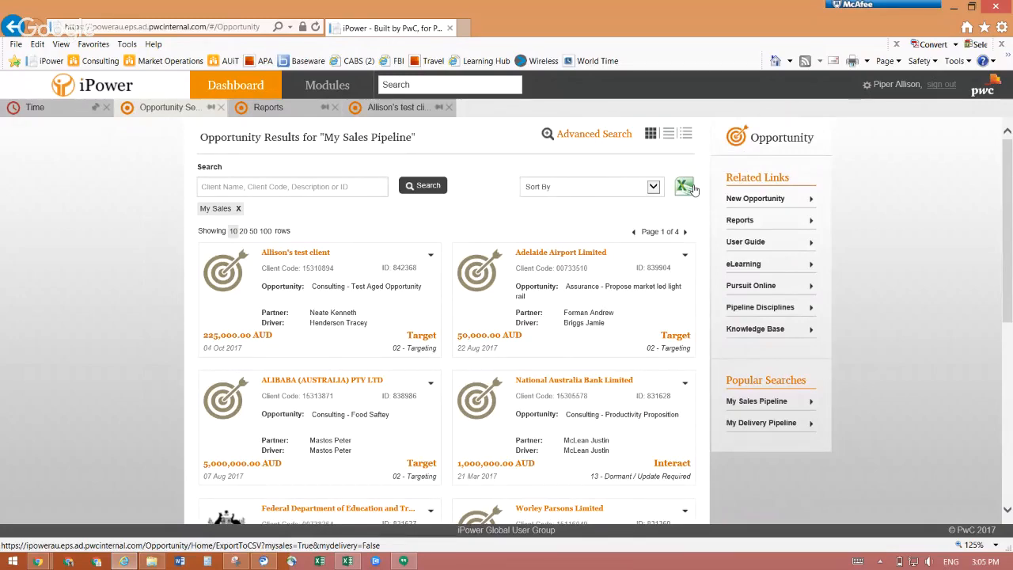
click(751, 220)
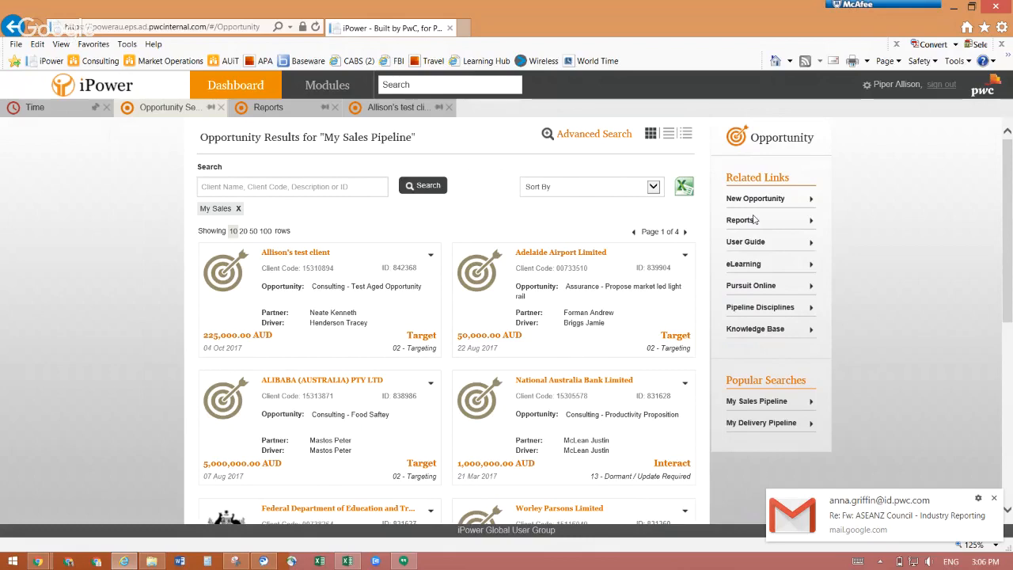
click(299, 109)
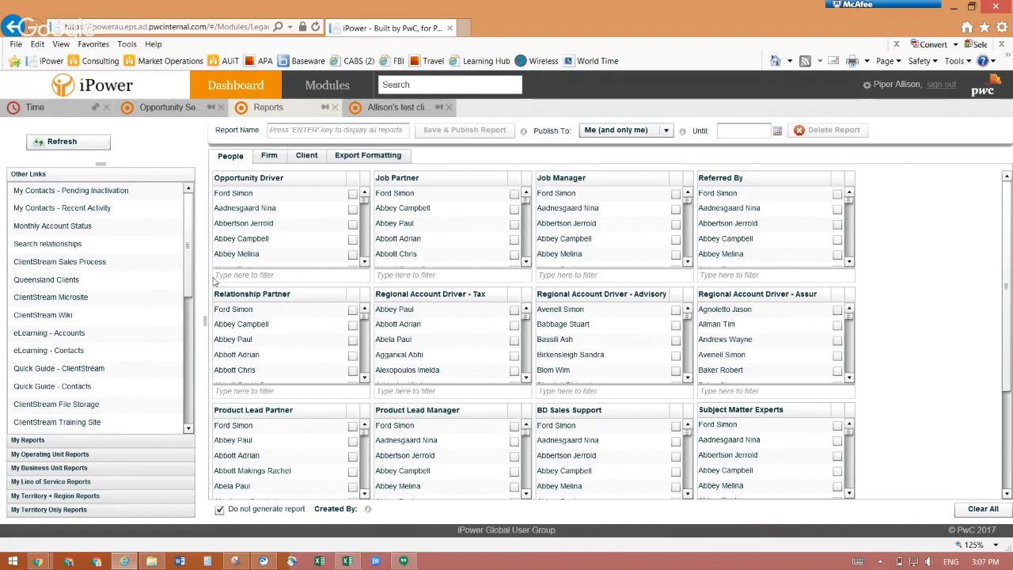
click(312, 130)
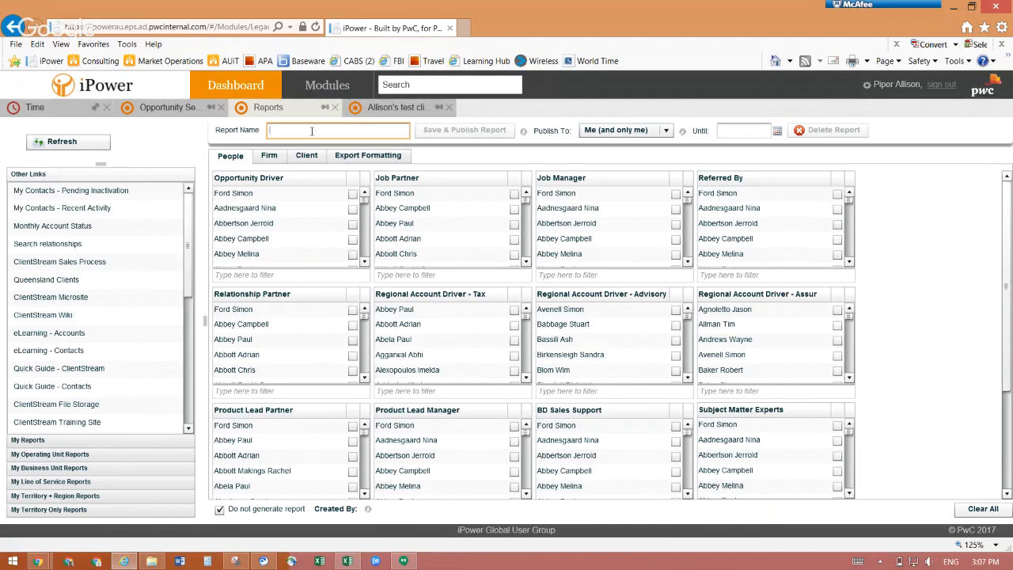
text(Test Repor)
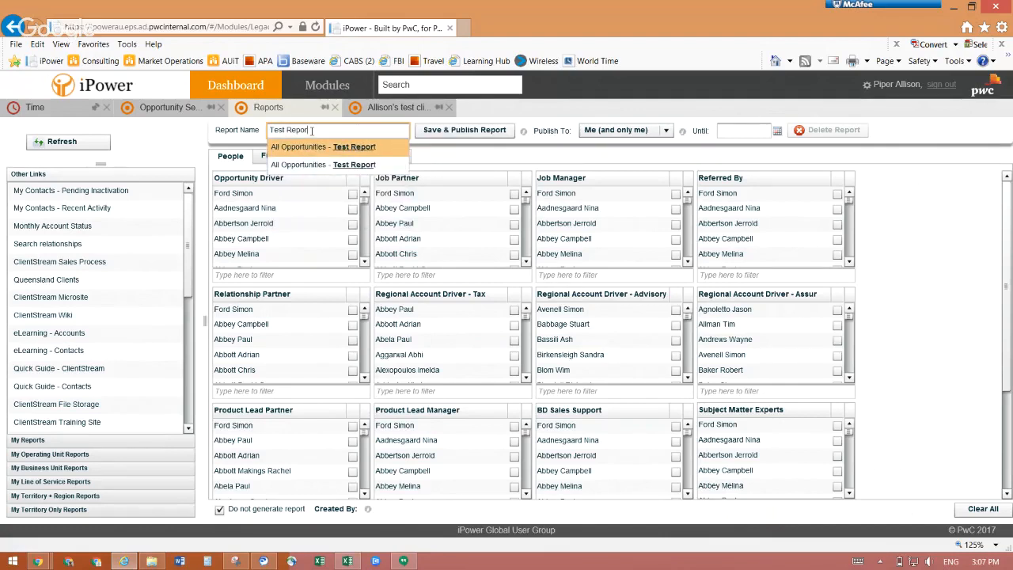
text(t)
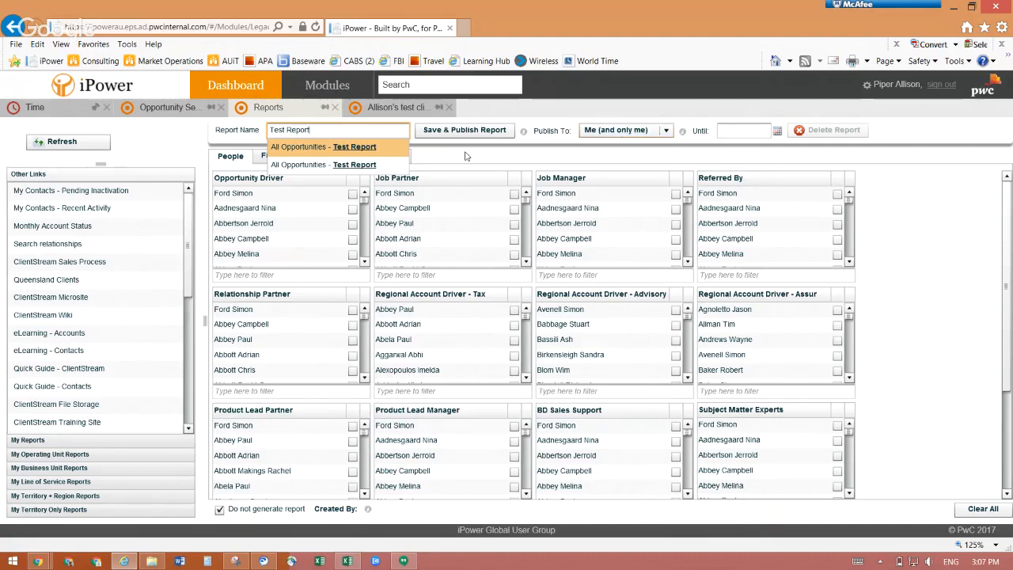
Step: Show the My Reports list and set the report's publishing audience to Me (and only me)
click(34, 441)
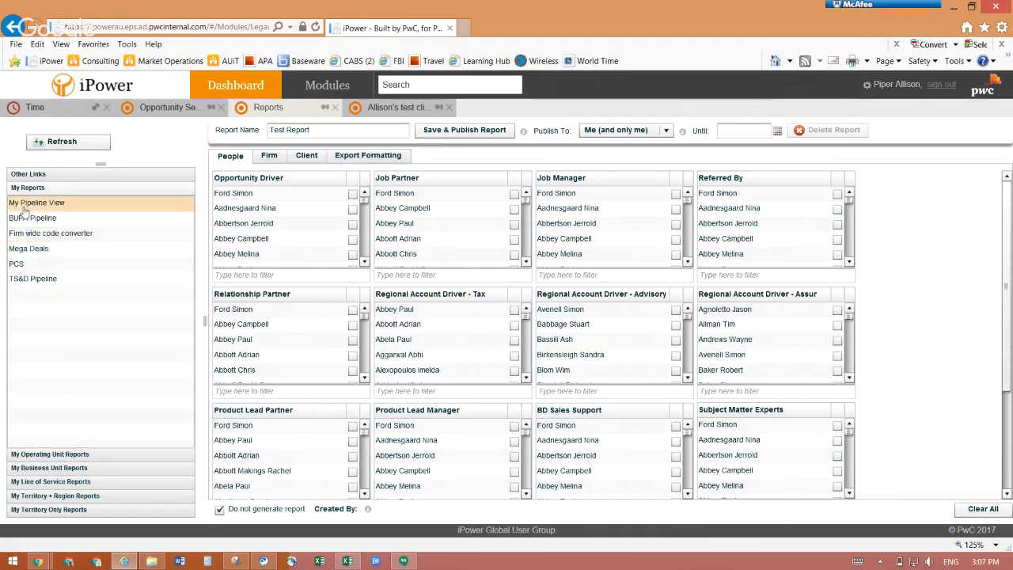
click(664, 132)
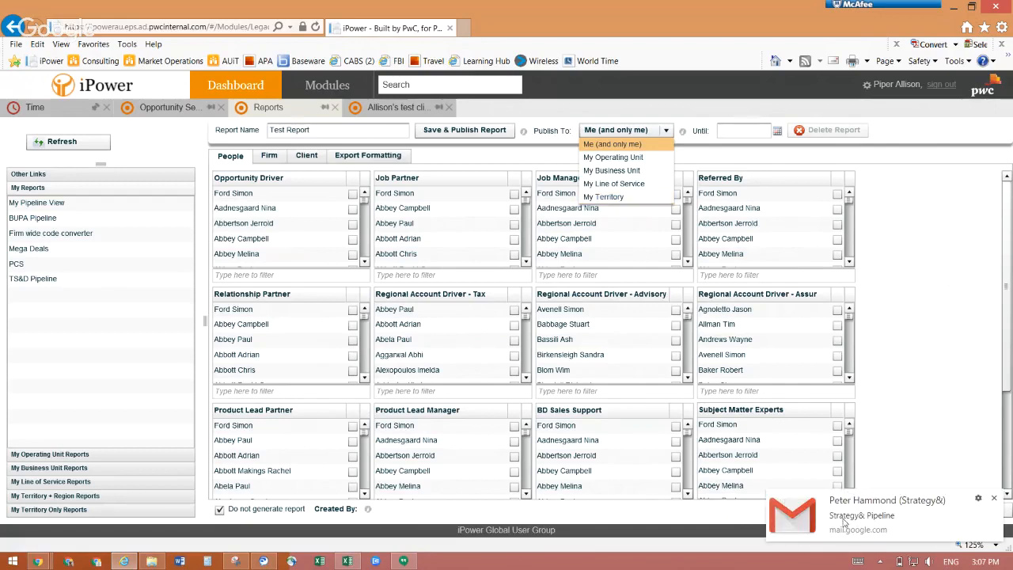
click(994, 499)
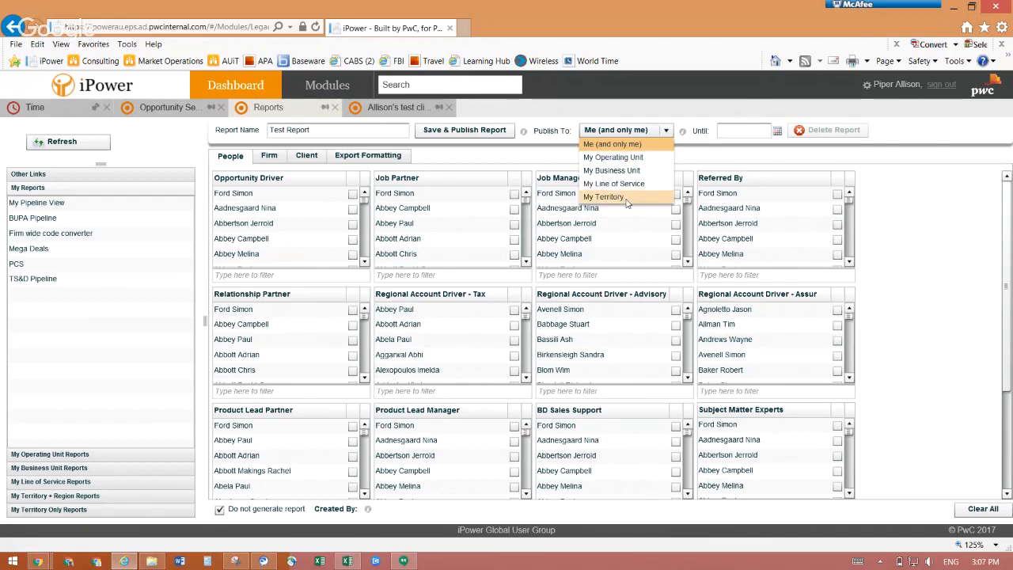
click(632, 146)
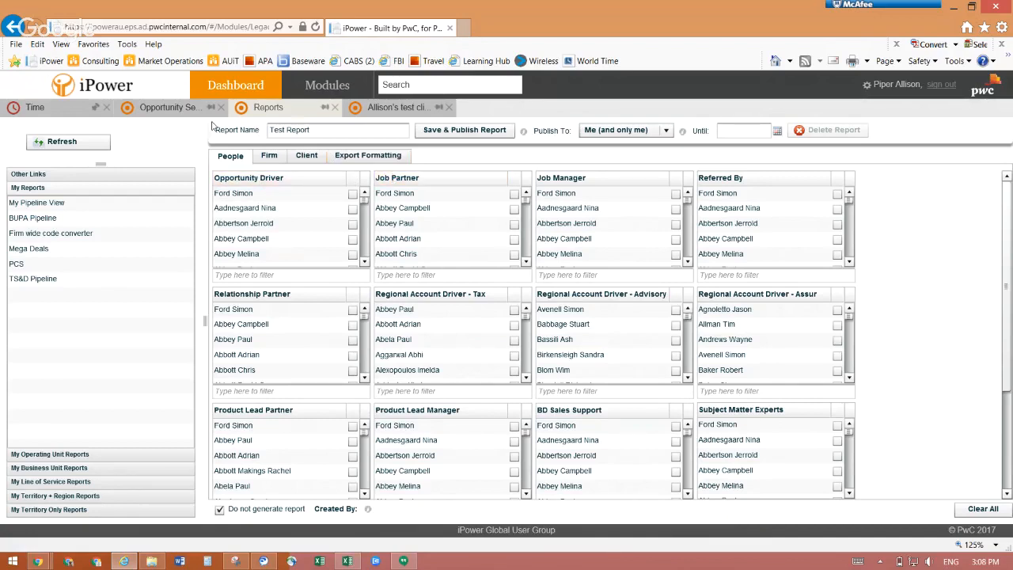
Step: Compare the opportunity's team roles with the people filters available in the report builder
click(395, 108)
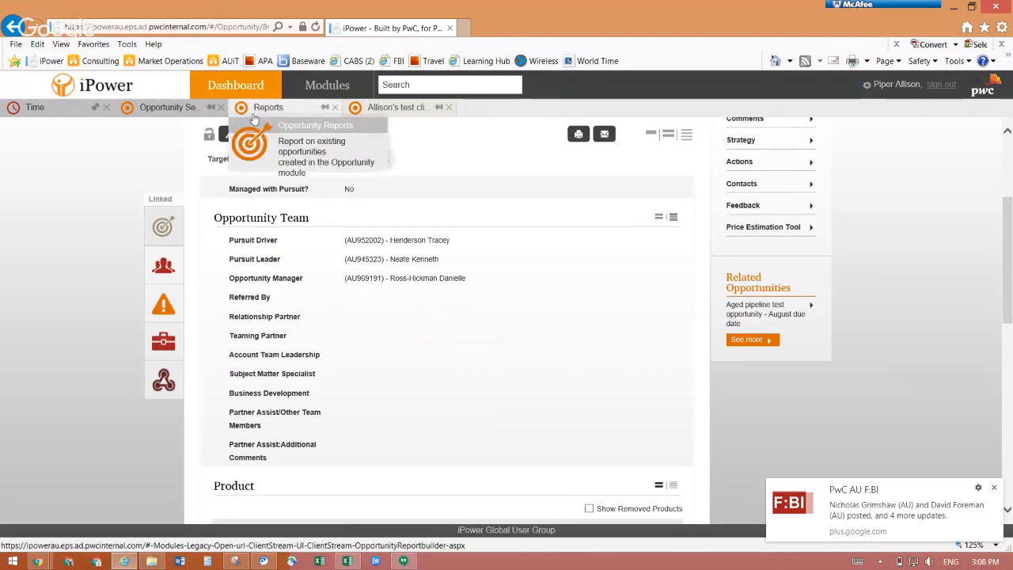
click(254, 116)
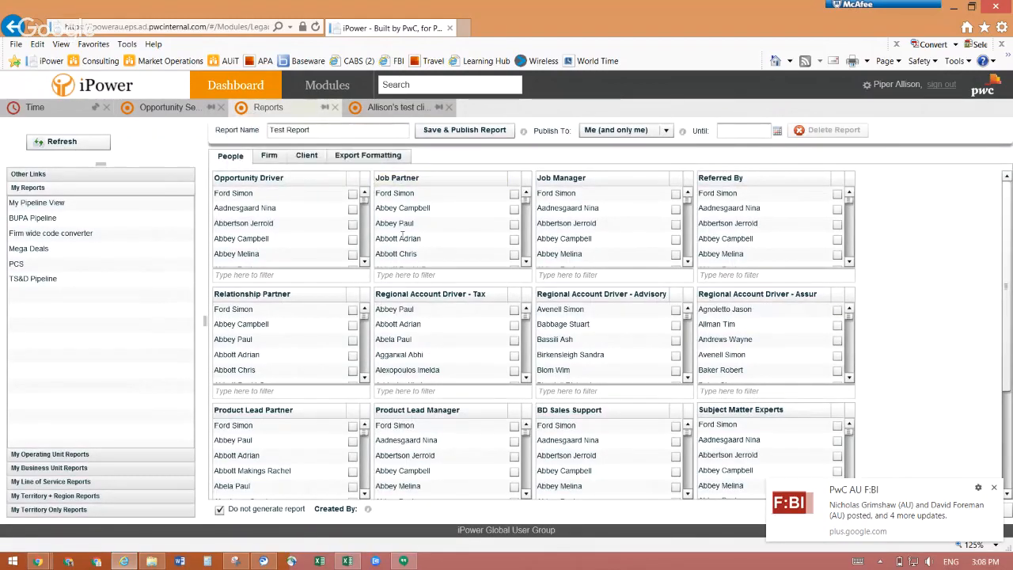
click(390, 108)
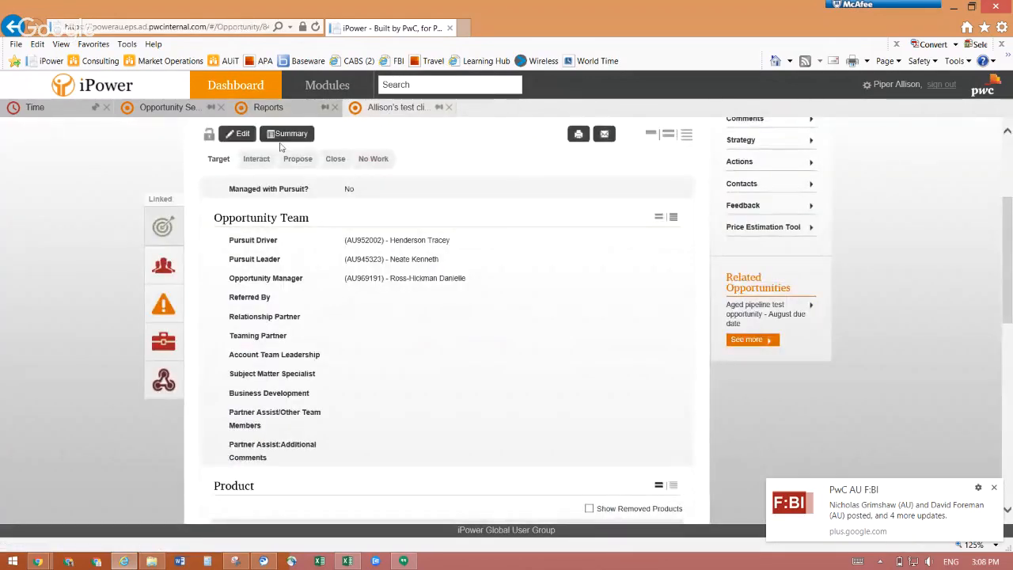
click(257, 107)
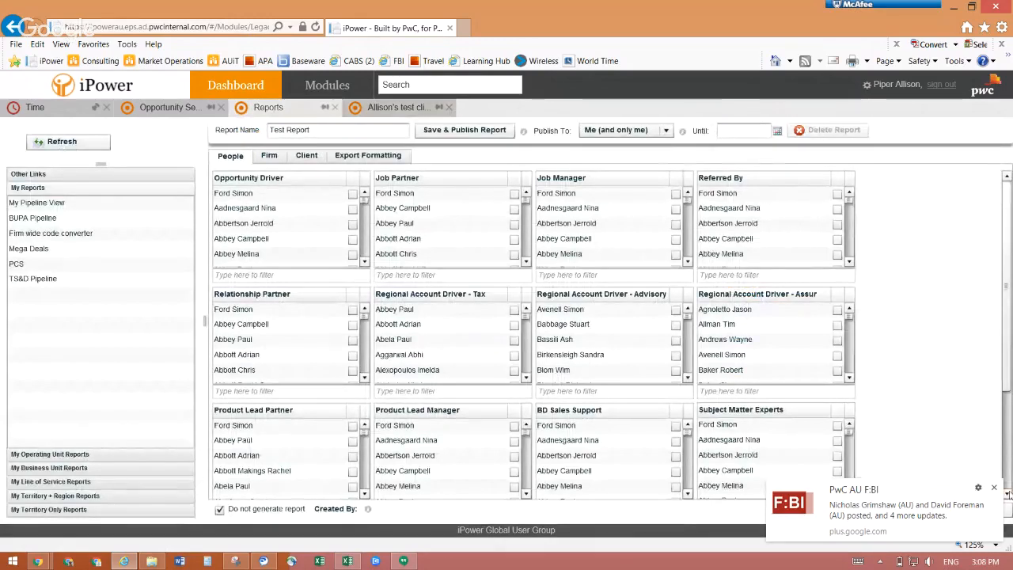
click(990, 490)
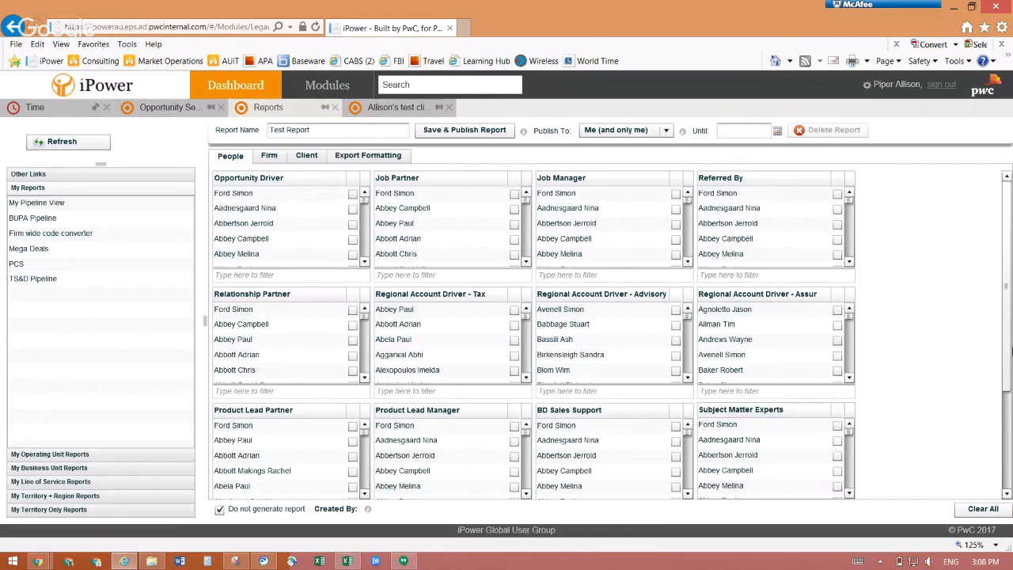
drag(1010, 352, 1007, 454)
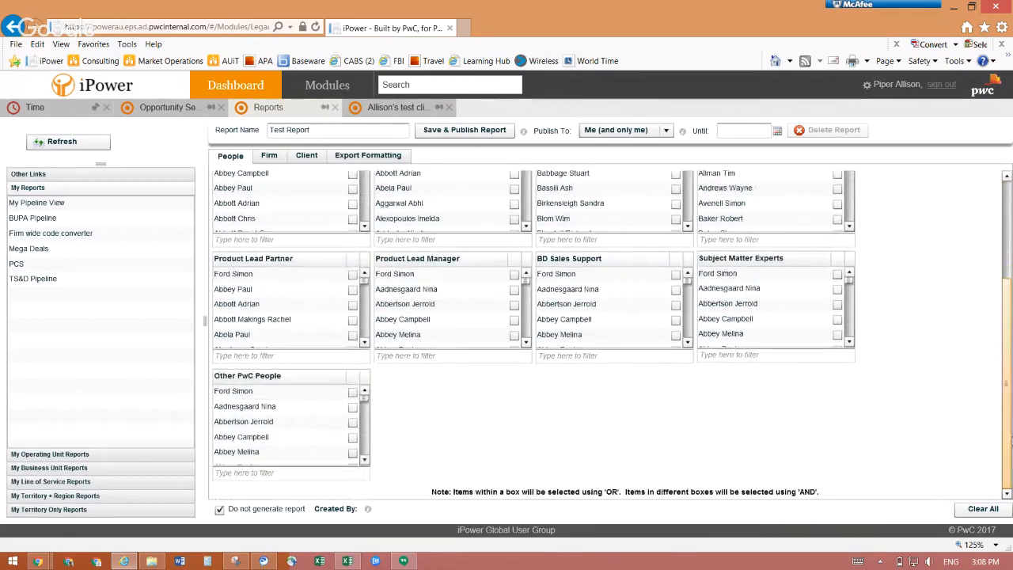
scroll(1008, 443, up, 3)
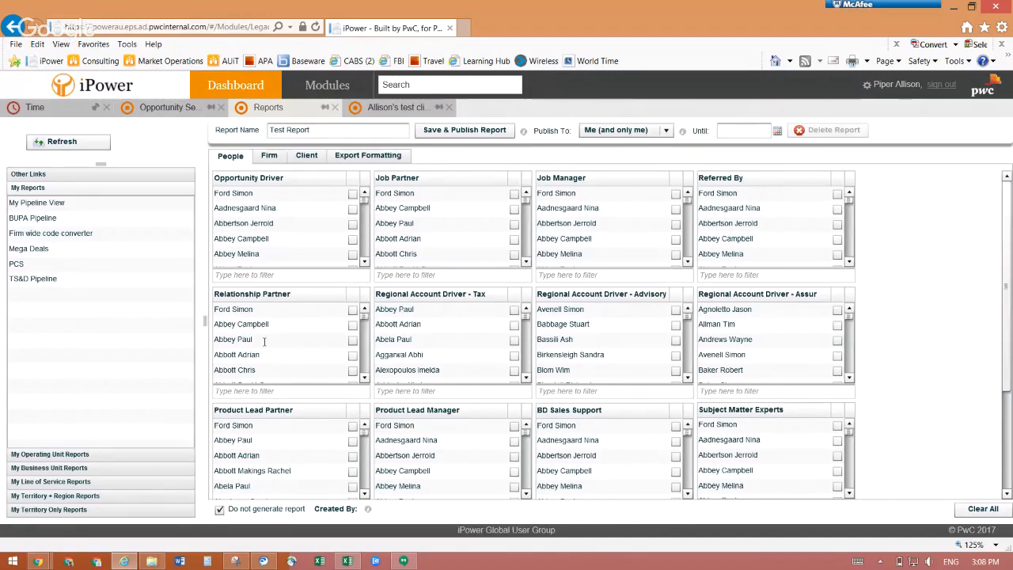
Step: Select the first two people in the Job Partner filter
click(148, 264)
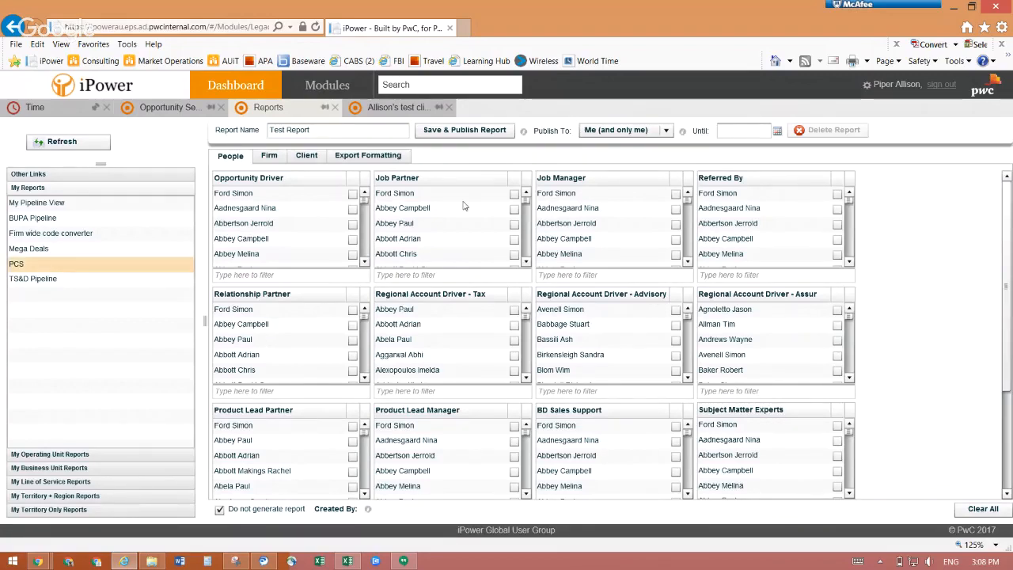
click(514, 194)
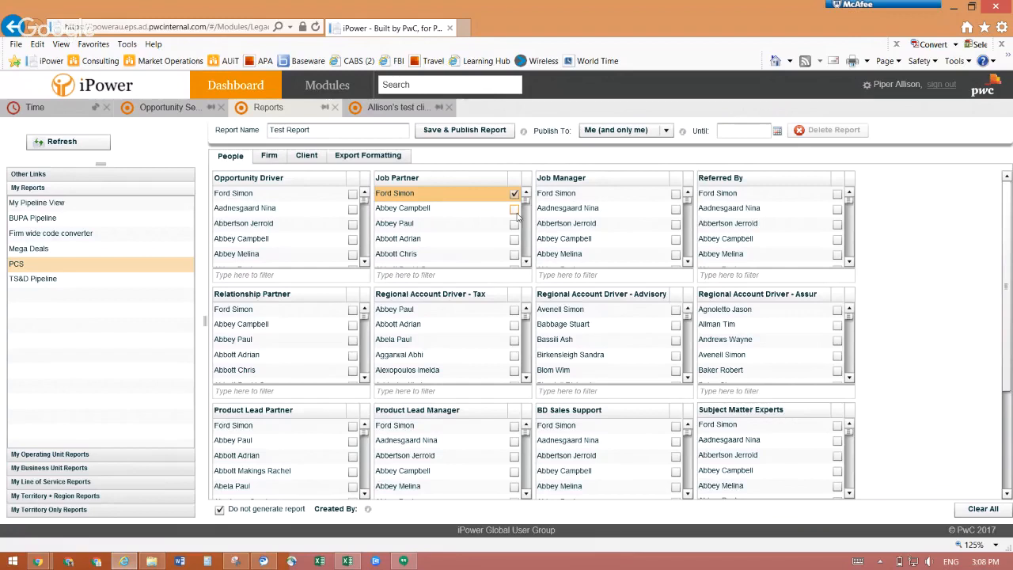
click(514, 209)
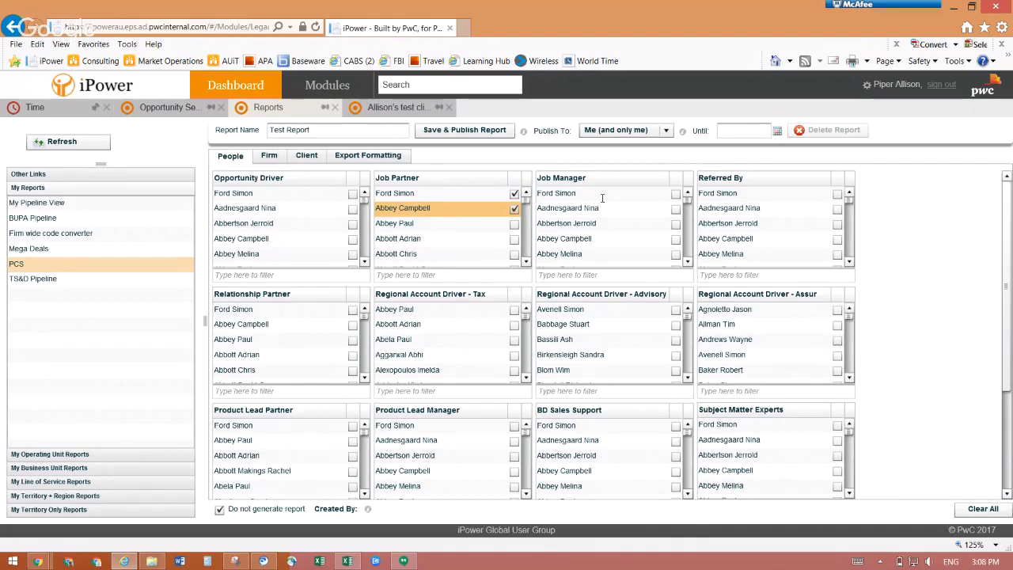
Step: Select the first listed person in the Opportunity Driver, Job Manager and Referred By filters
click(354, 224)
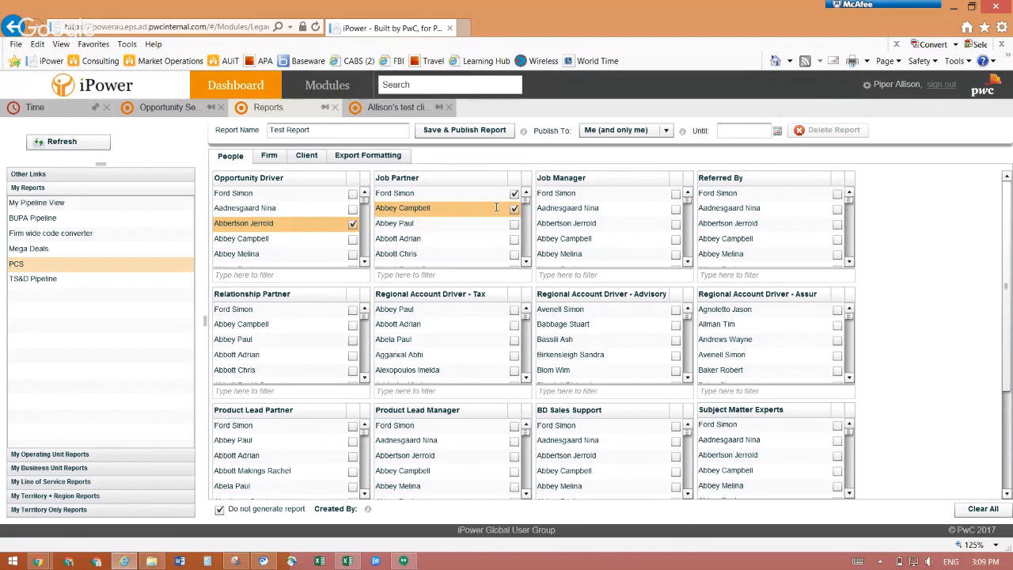
click(675, 195)
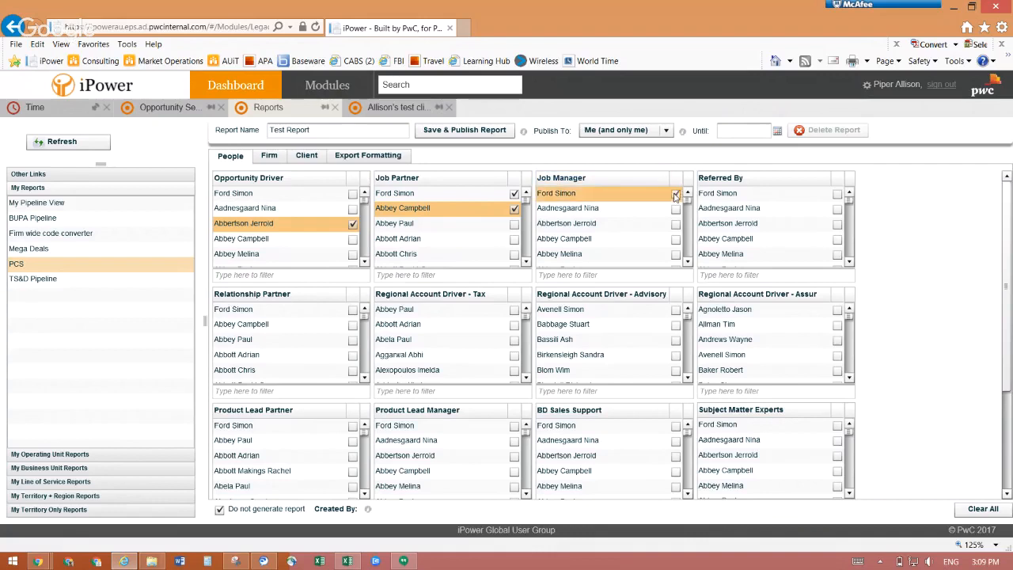
click(354, 194)
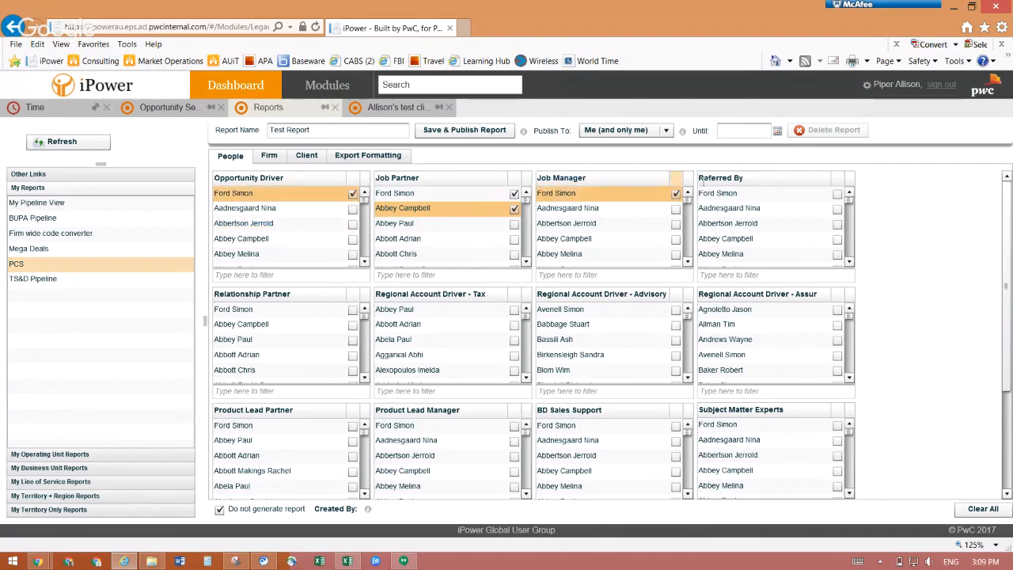
click(838, 194)
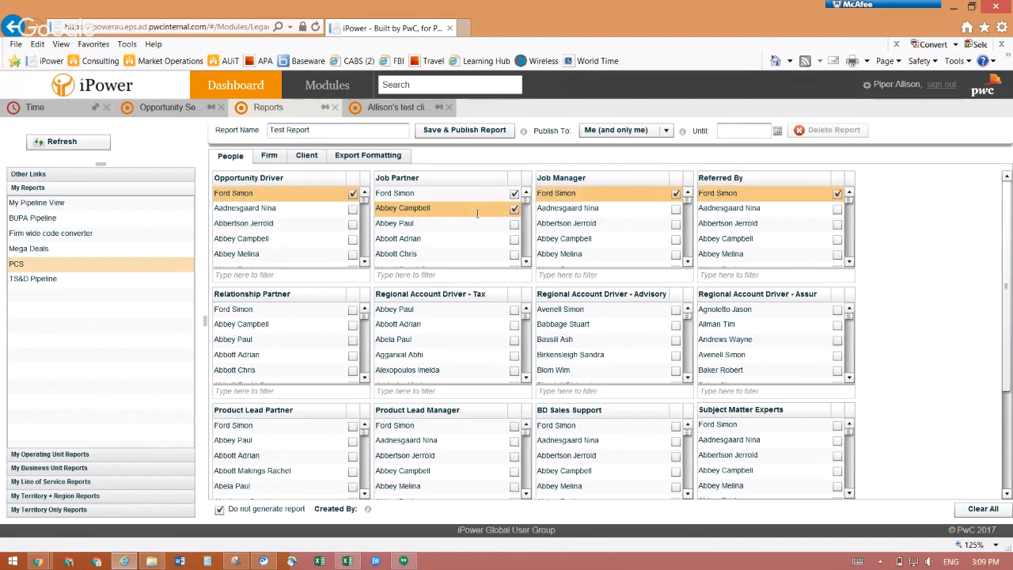
Step: Clear all selected people from the Job Partner, Opportunity Driver, Job Manager and Referred By filters
click(514, 210)
click(514, 194)
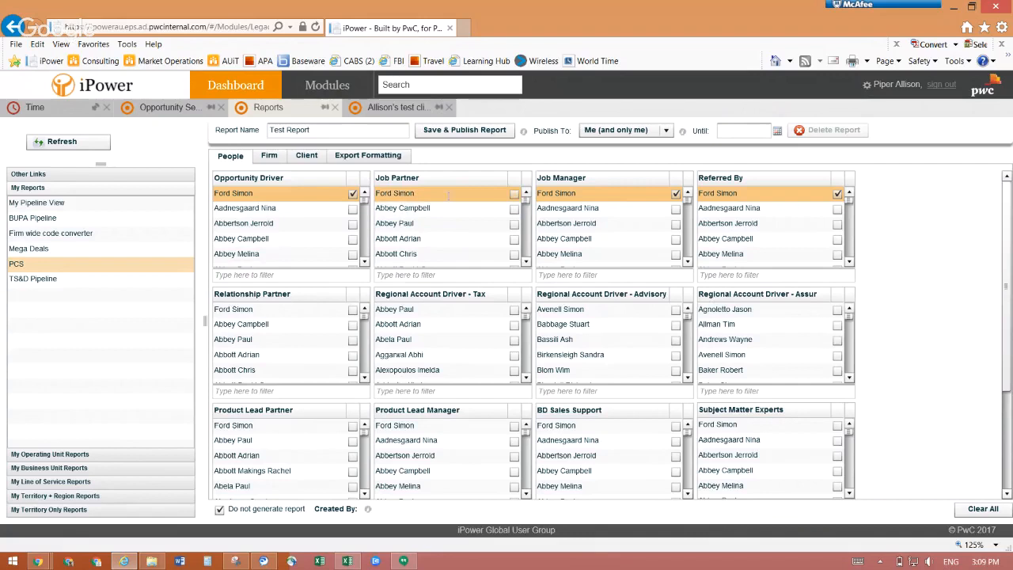
click(353, 194)
click(676, 194)
click(838, 194)
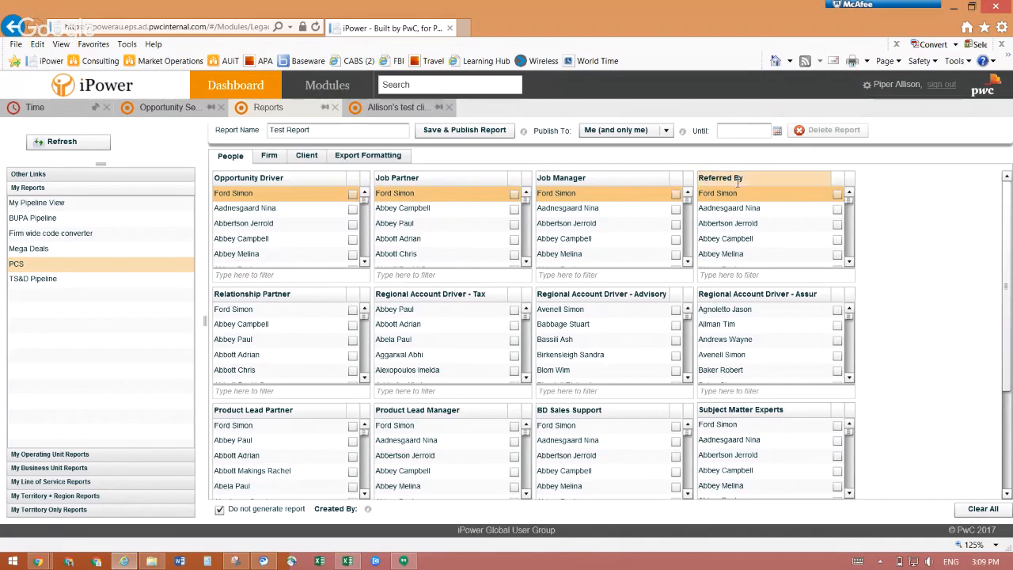
Step: Compare the report builder's Firm filters with the opportunity's details, team, products and firm structure
click(270, 155)
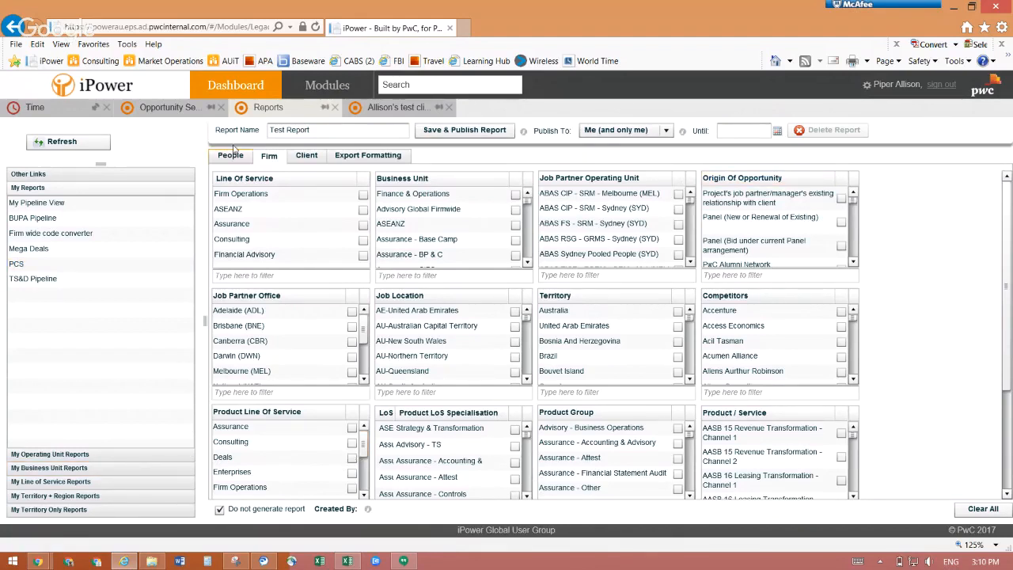
mouse_move(396, 107)
click(381, 143)
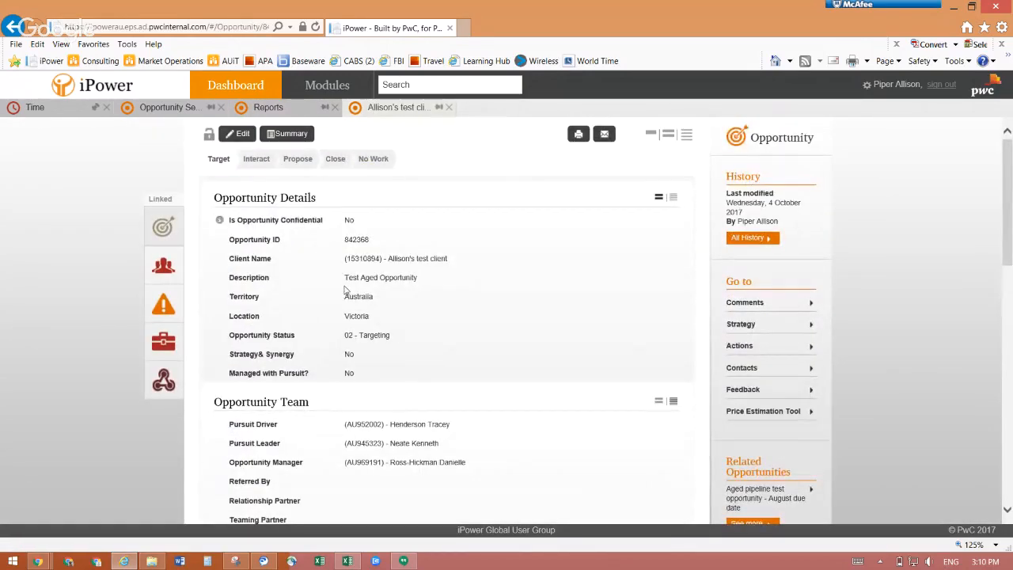
click(270, 107)
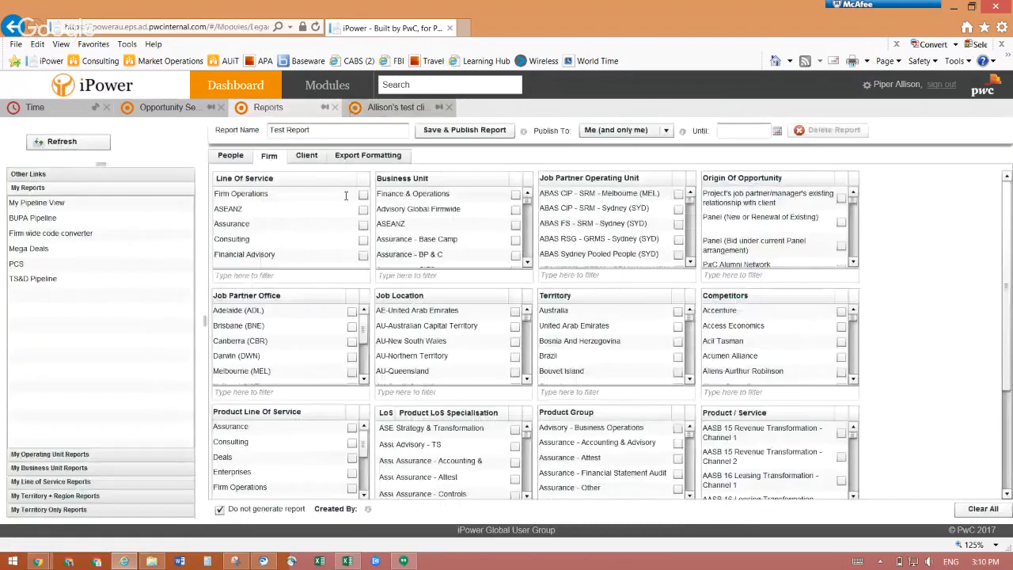
click(381, 112)
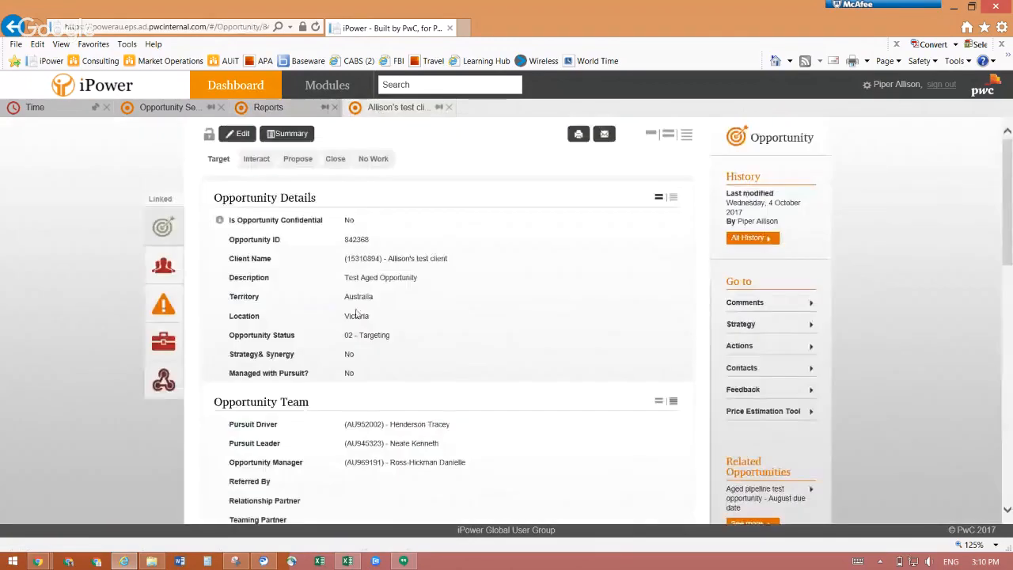
scroll(385, 356, down, 3)
drag(229, 321, 285, 320)
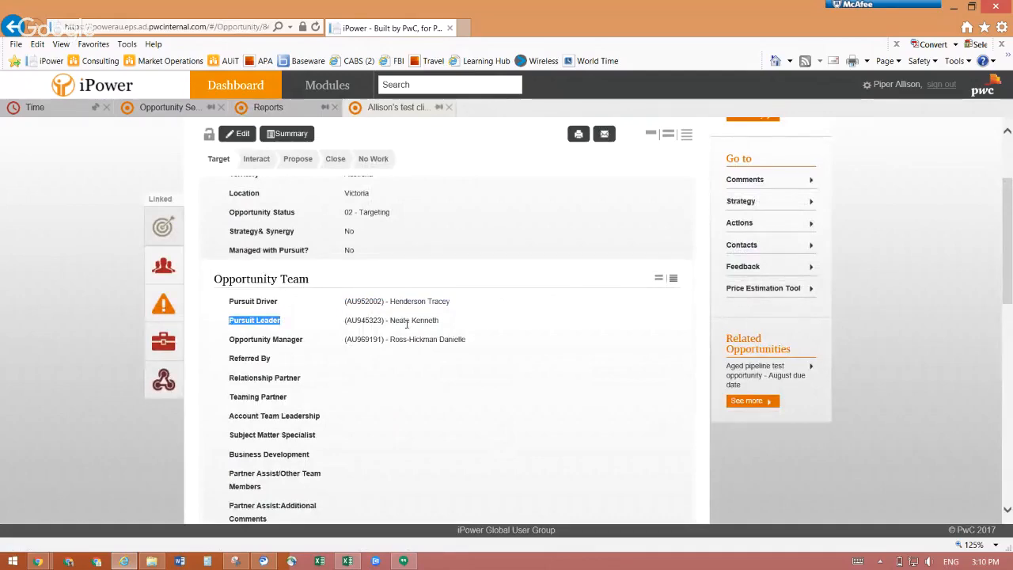
scroll(406, 324, down, 3)
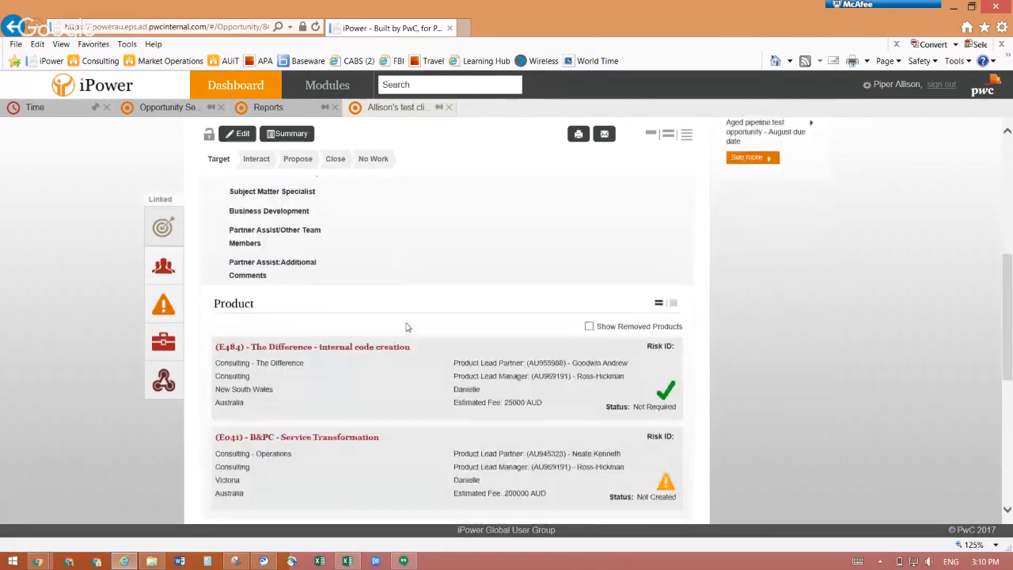
scroll(407, 327, down, 5)
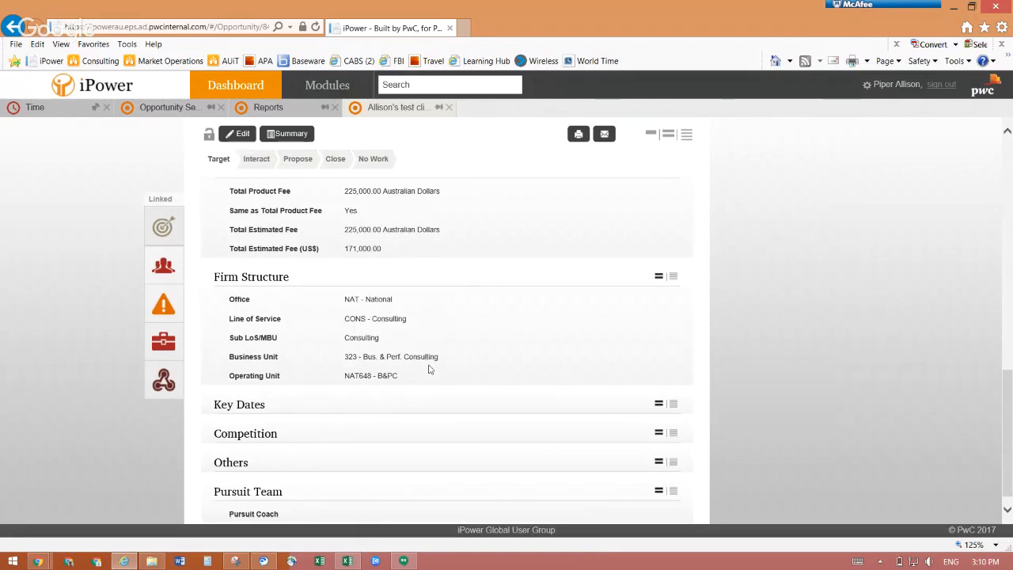
click(299, 115)
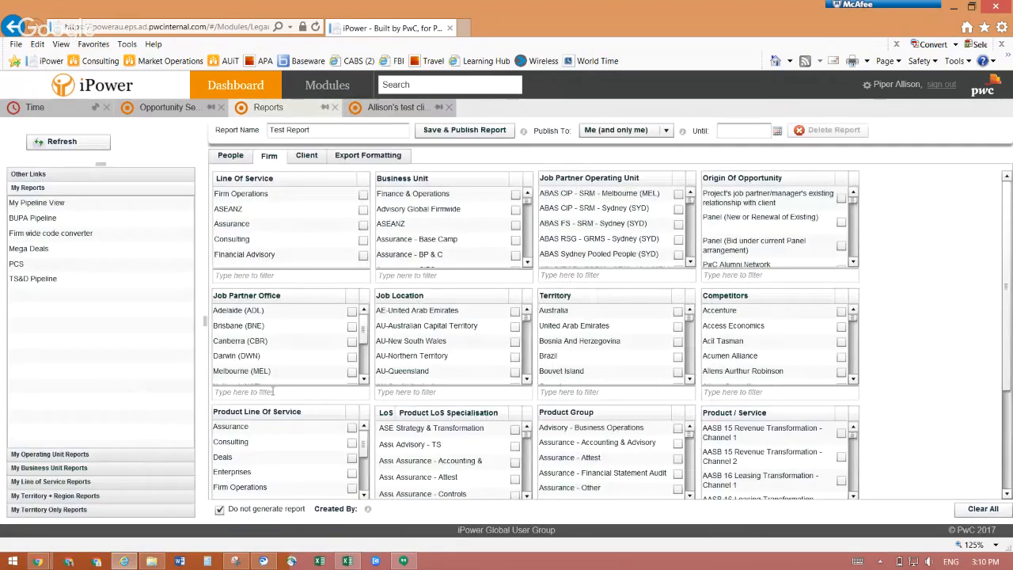
Step: Examine the team and product entries in the opportunity's edit form, then return to the report's Firm filters
click(396, 107)
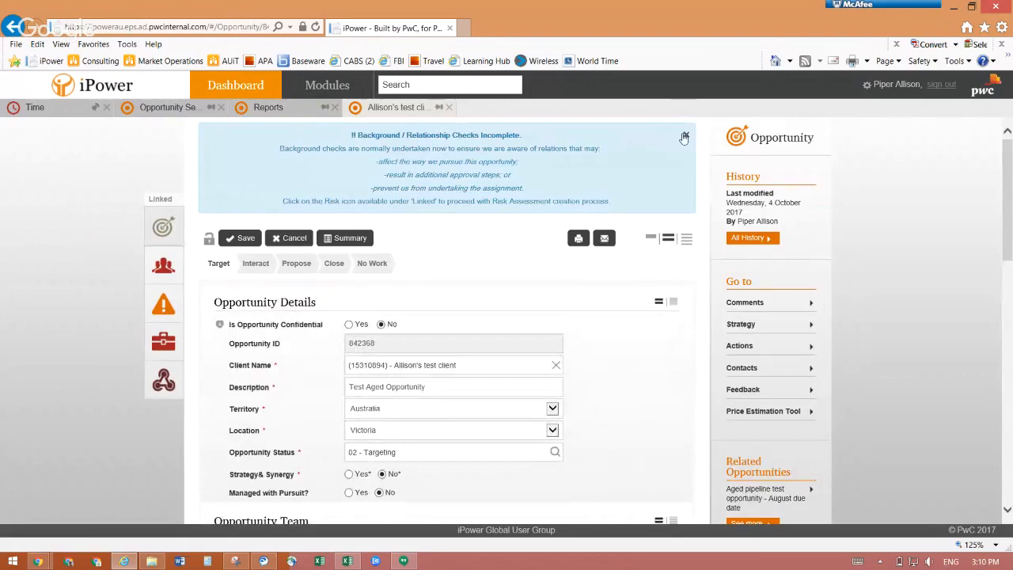
click(685, 138)
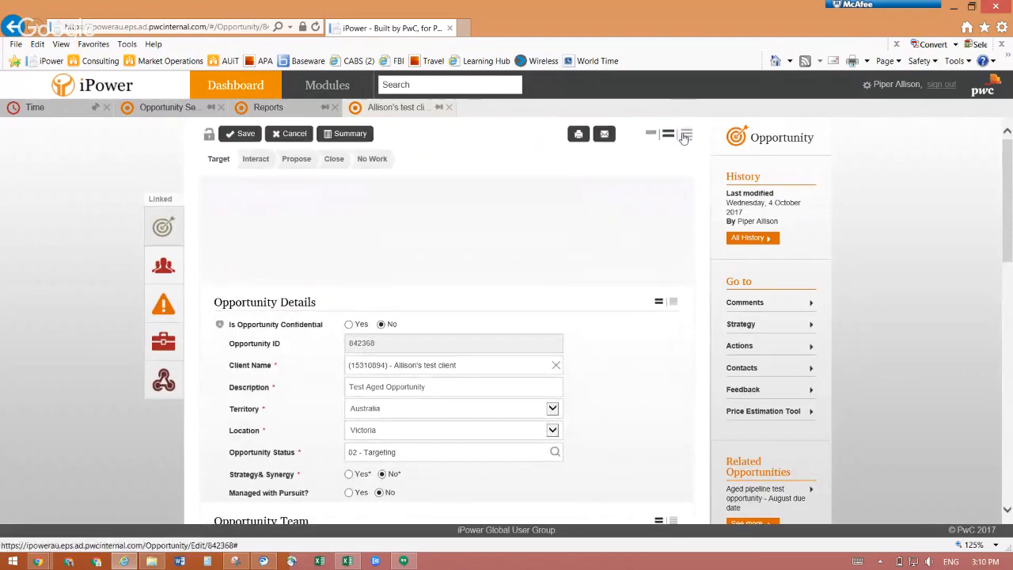
scroll(449, 349, down, 3)
scroll(441, 352, down, 1)
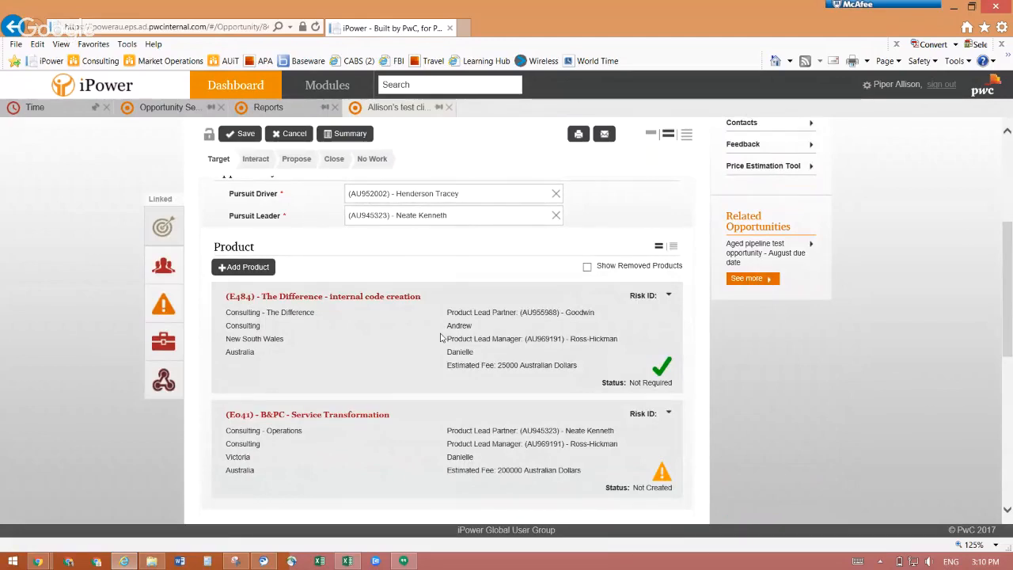
scroll(302, 384, down, 1)
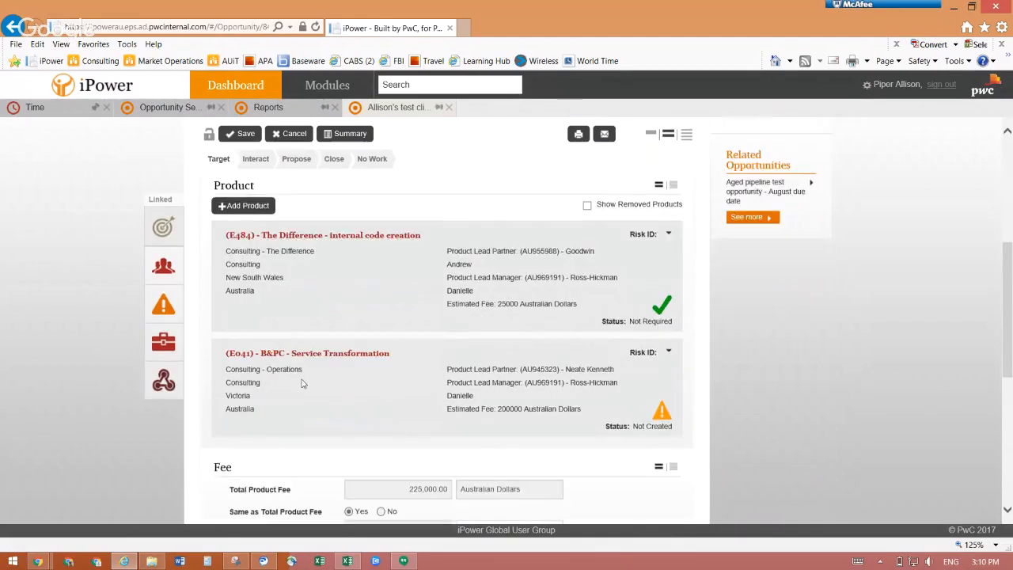
scroll(302, 384, down, 1)
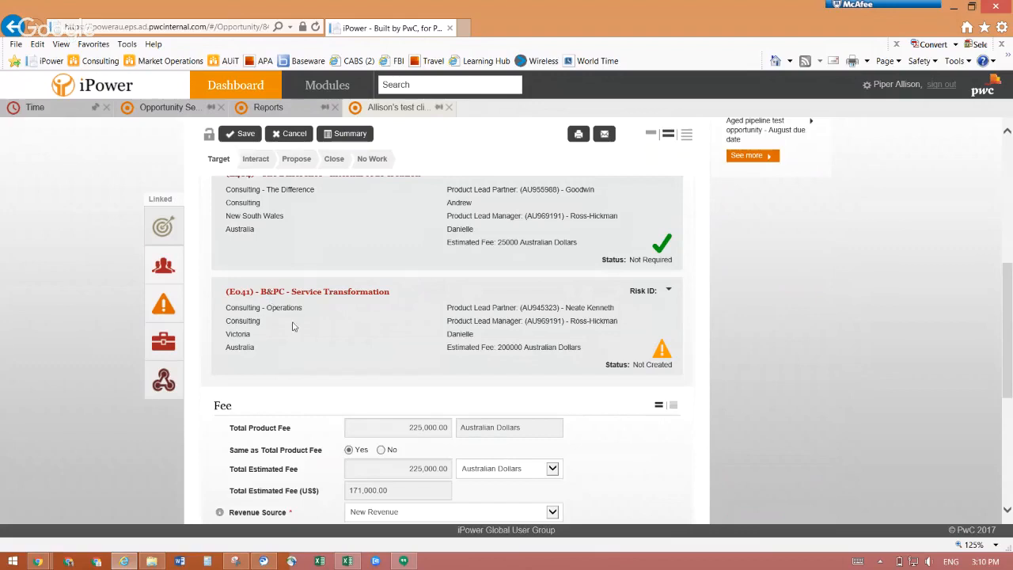
scroll(292, 326, up, 4)
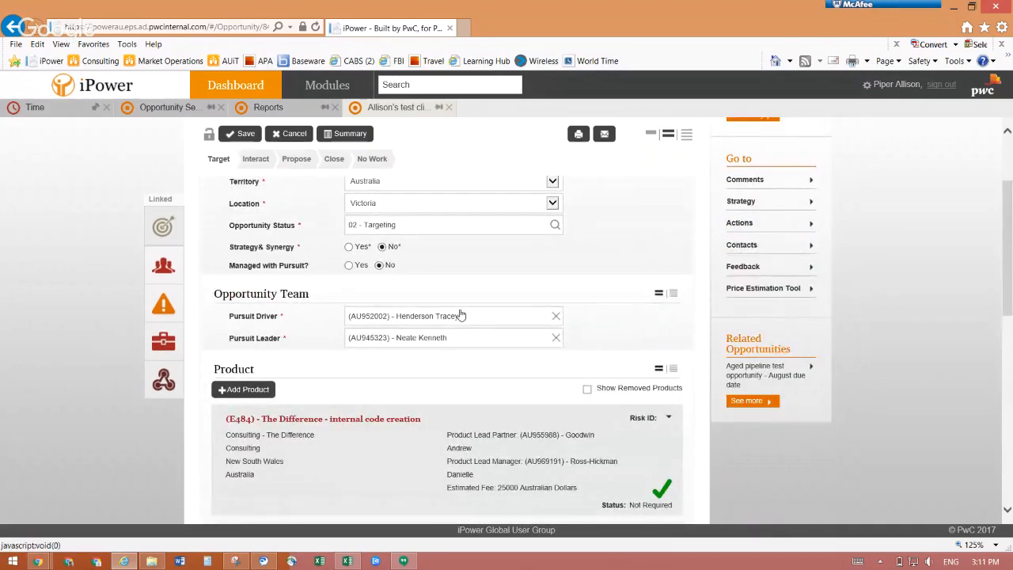
scroll(455, 316, down, 3)
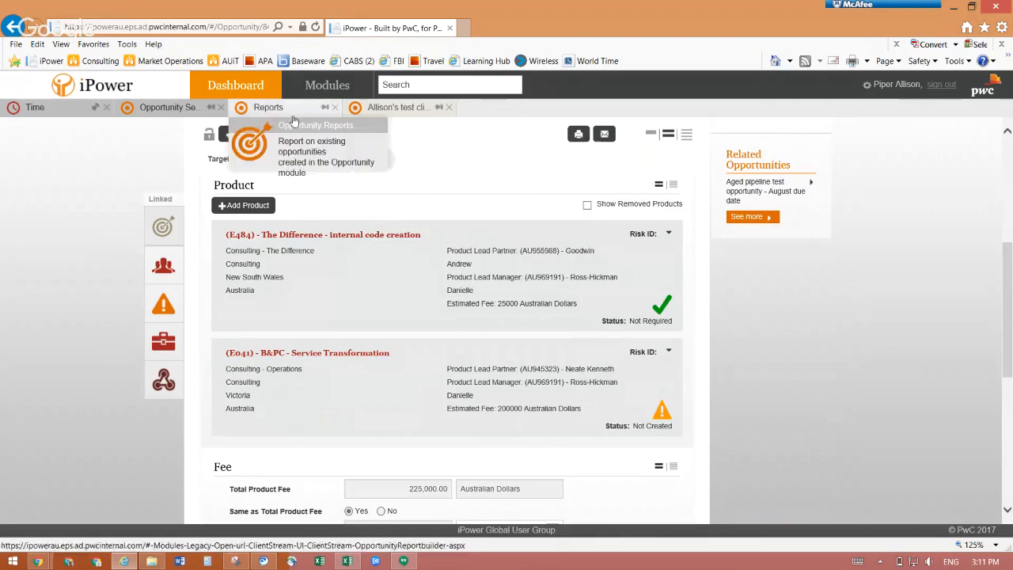
click(281, 113)
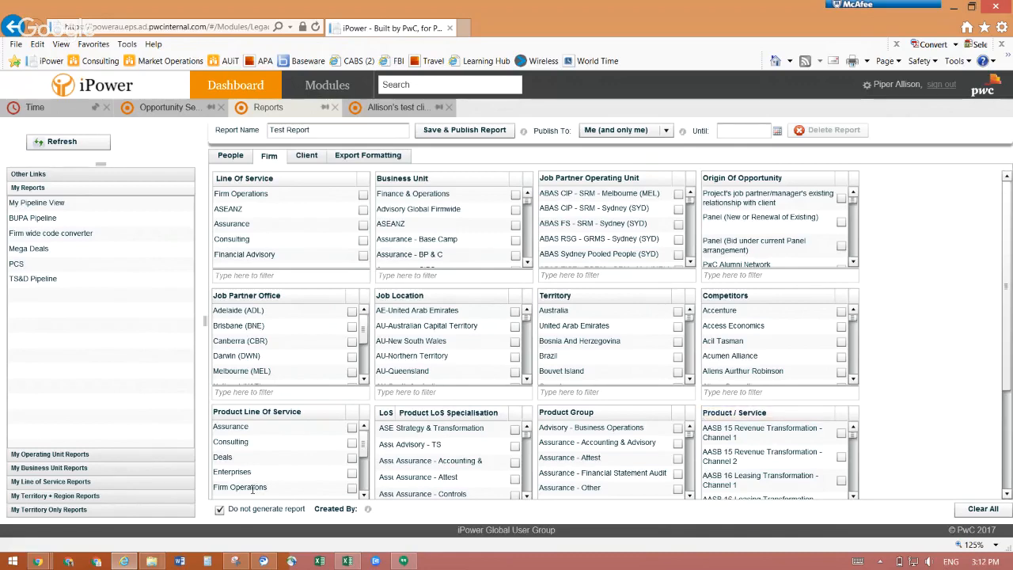
Step: Open the report's client search and look up the head client name "australia and new zealand bank"
click(309, 157)
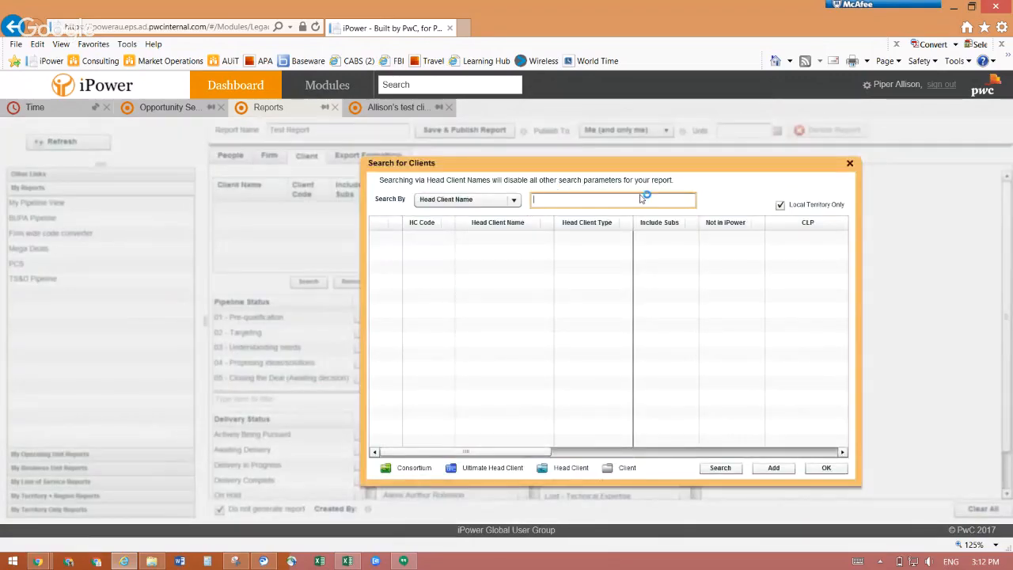
text(australi)
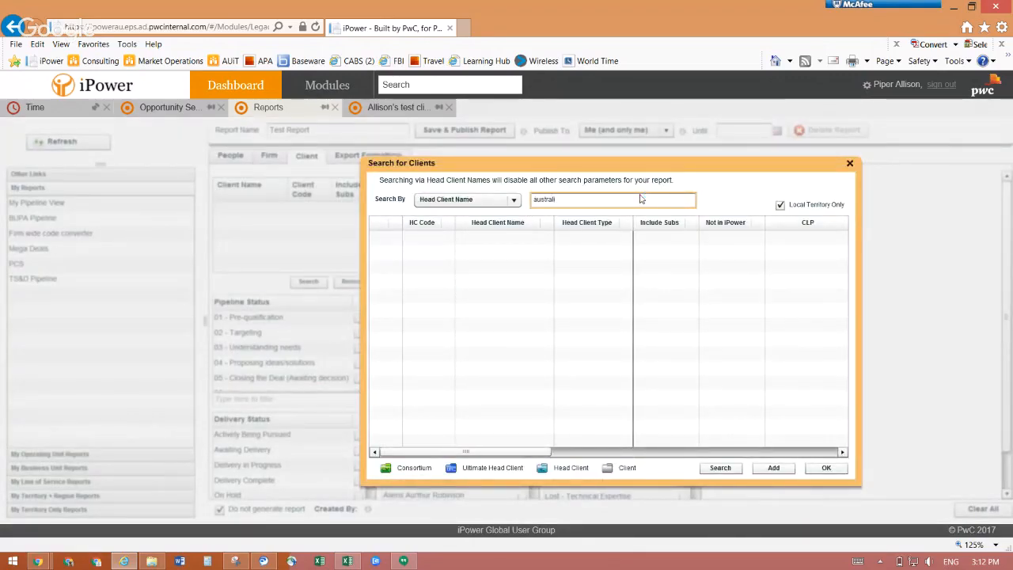
text(a and new zealand)
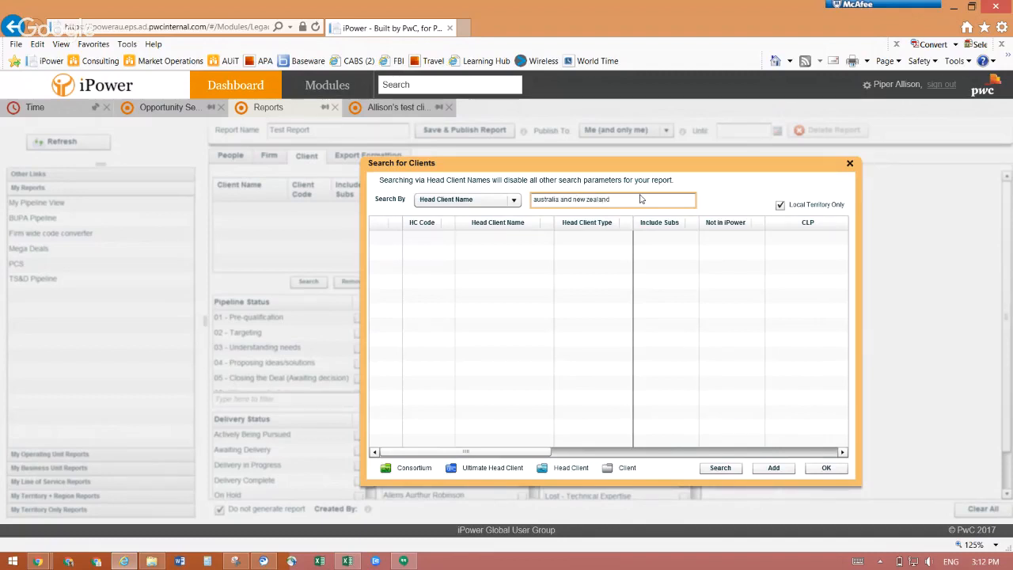
text( bank)
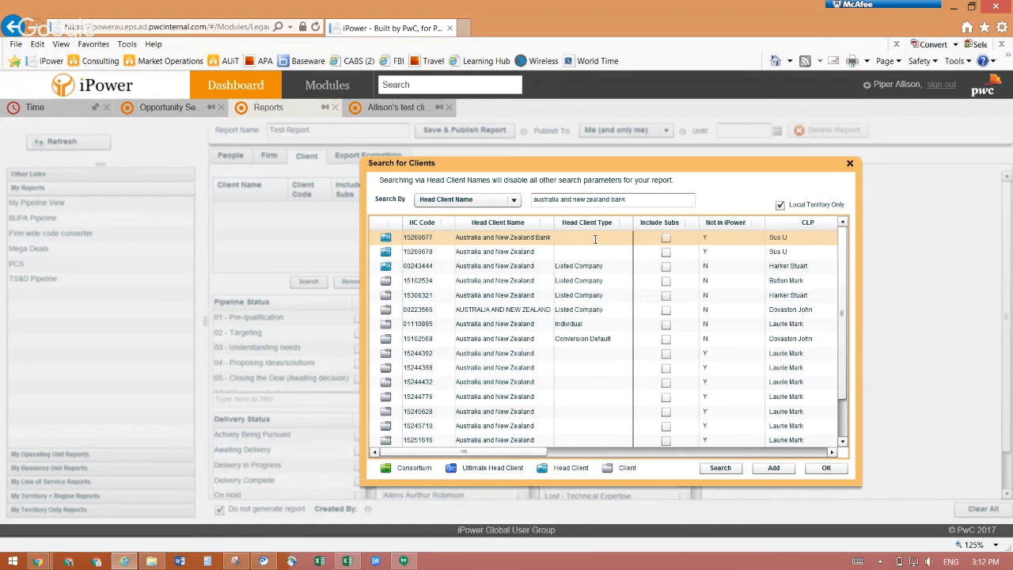
scroll(844, 326, down, 1)
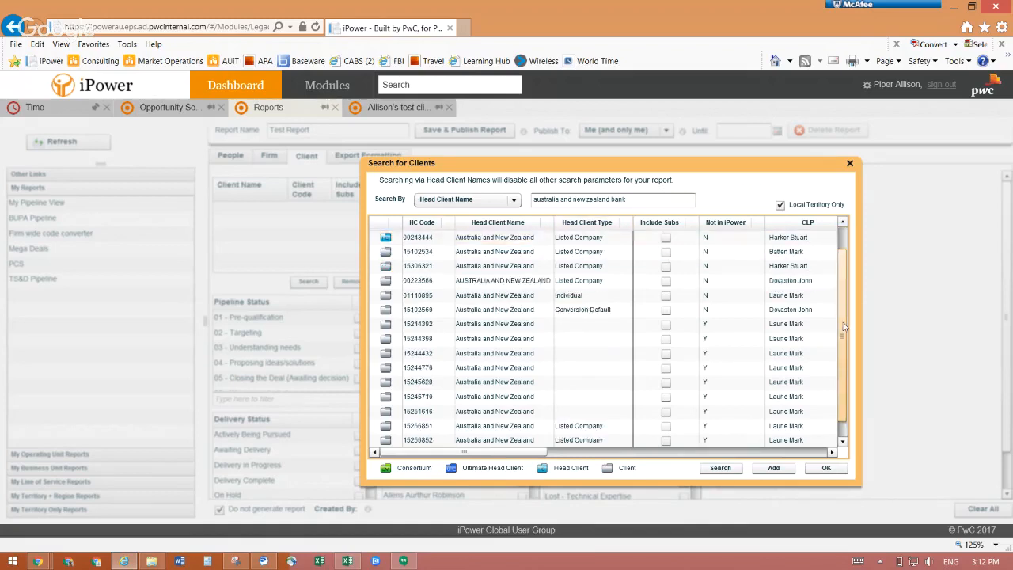
scroll(844, 326, down, 1)
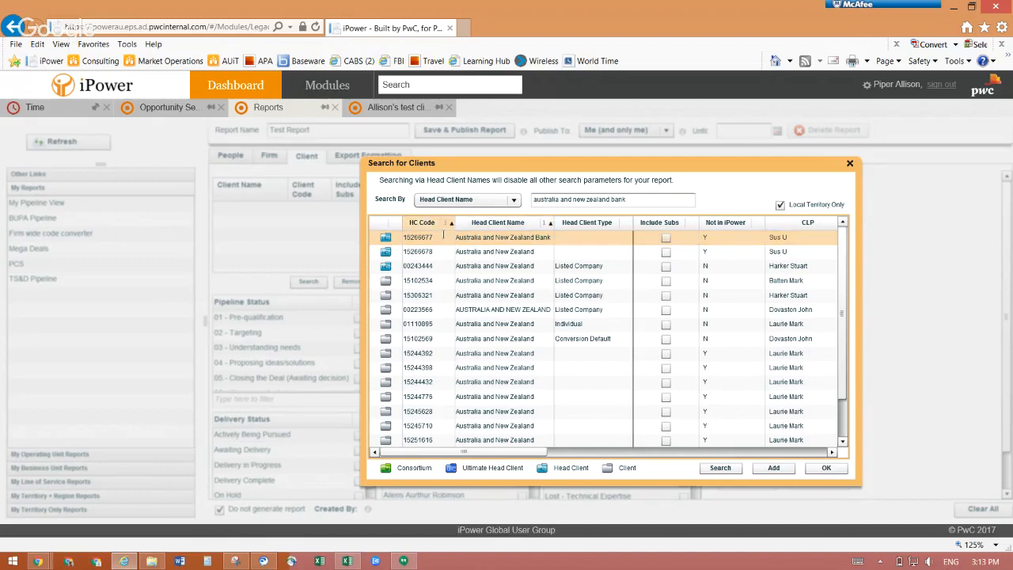
Step: Include subsidiaries for the three Australia and New Zealand head clients and add them to the report's client filter
click(666, 237)
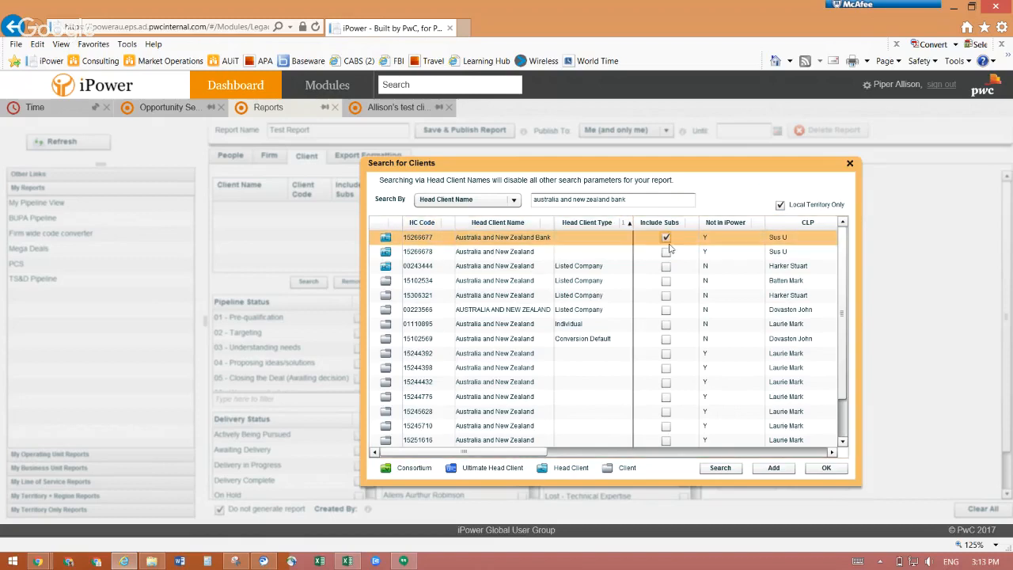
click(666, 252)
click(666, 266)
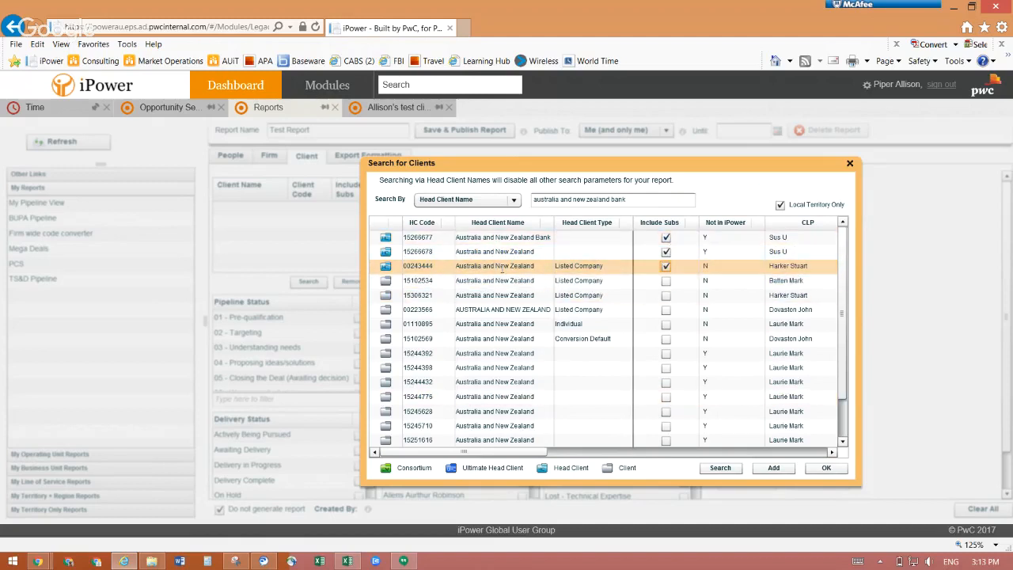
click(498, 280)
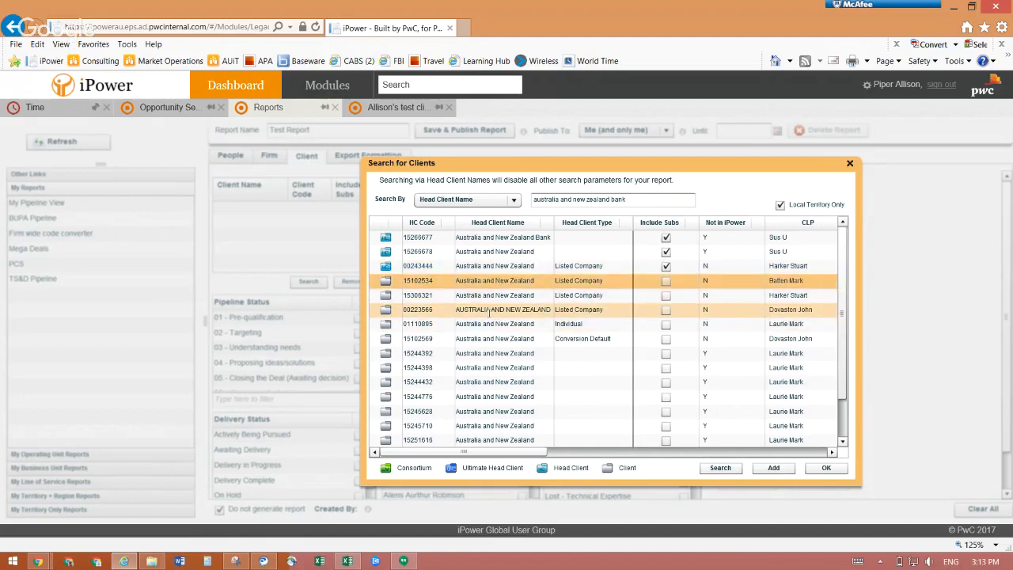
click(495, 237)
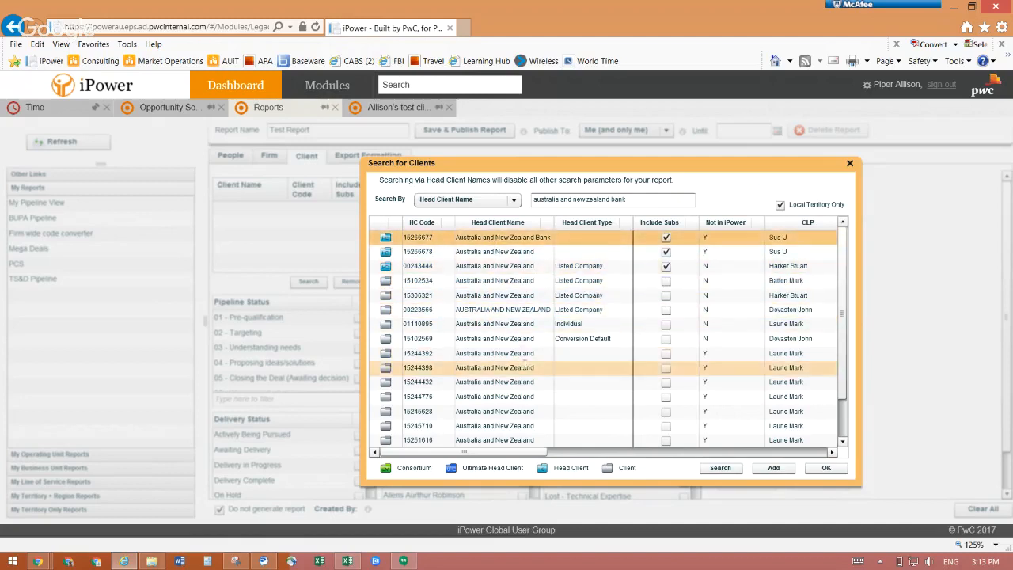
shift+click(484, 266)
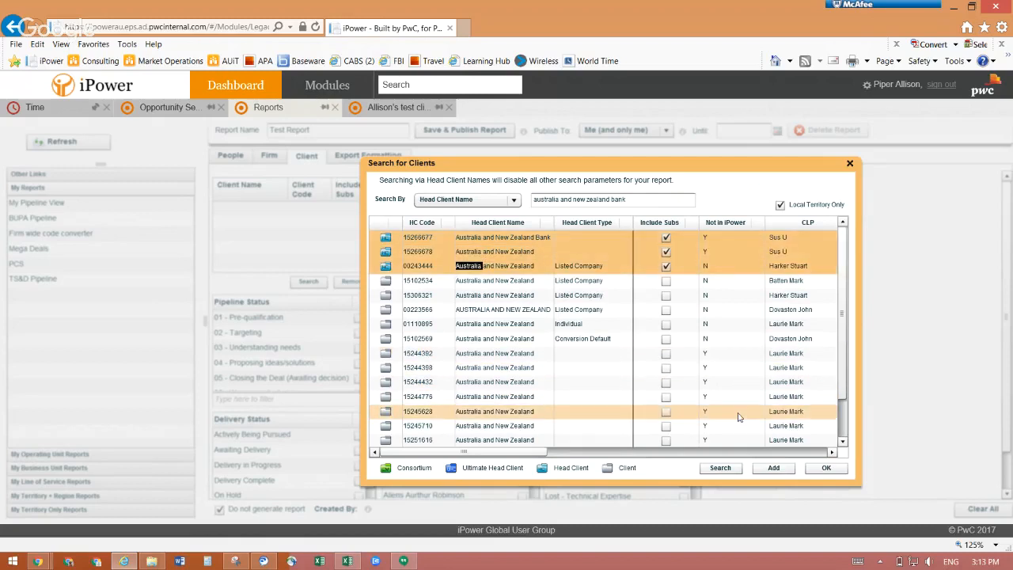
click(772, 468)
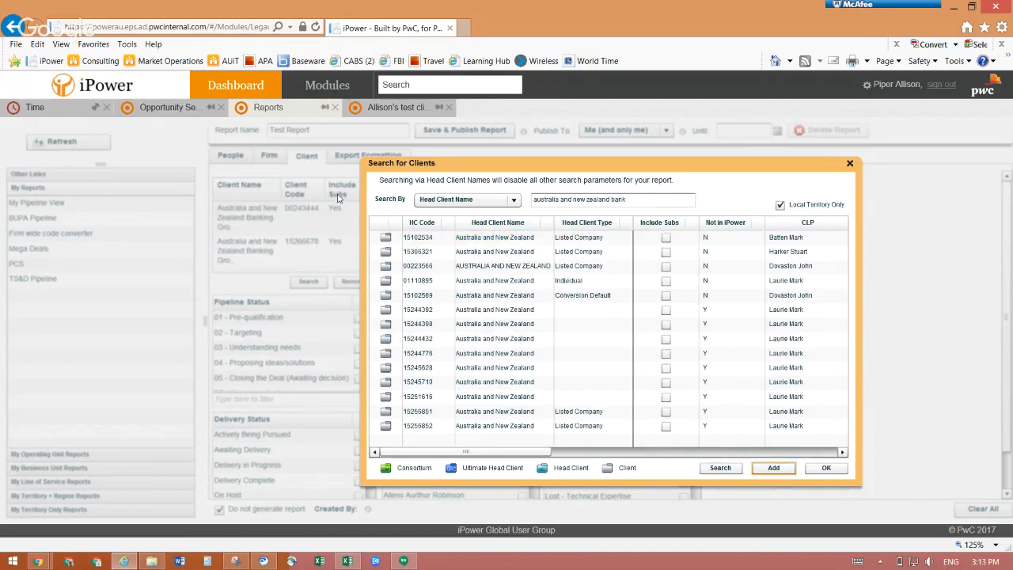
Step: Add all remaining Australia and New Zealand head clients in the results to the report's client filter and finish the client search
click(495, 244)
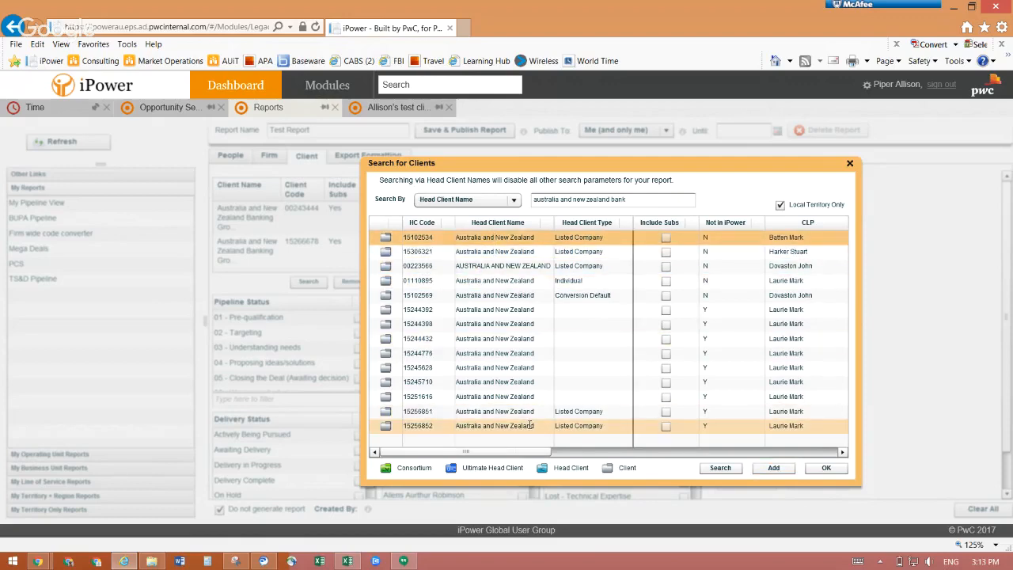
shift+click(495, 426)
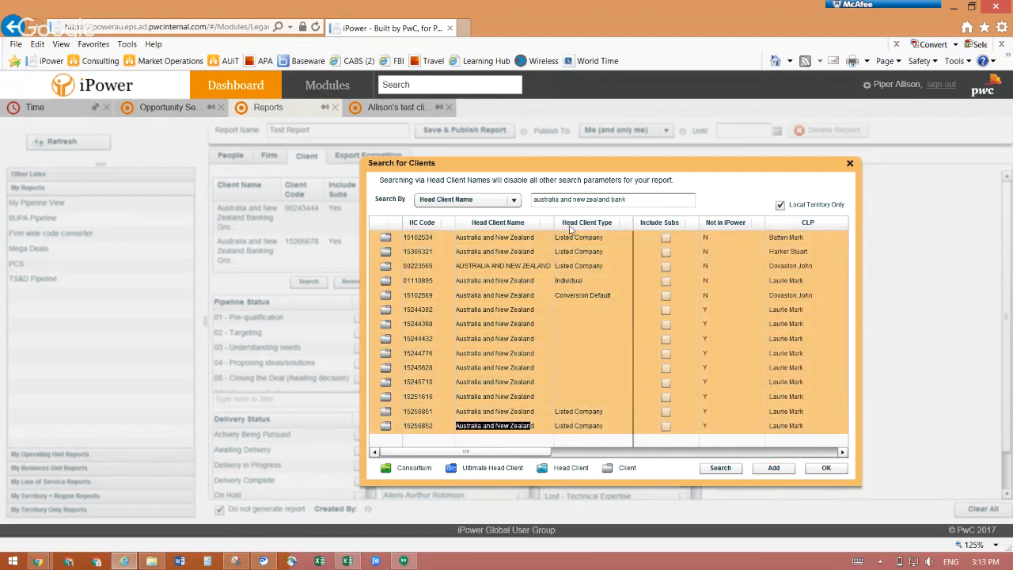
click(775, 467)
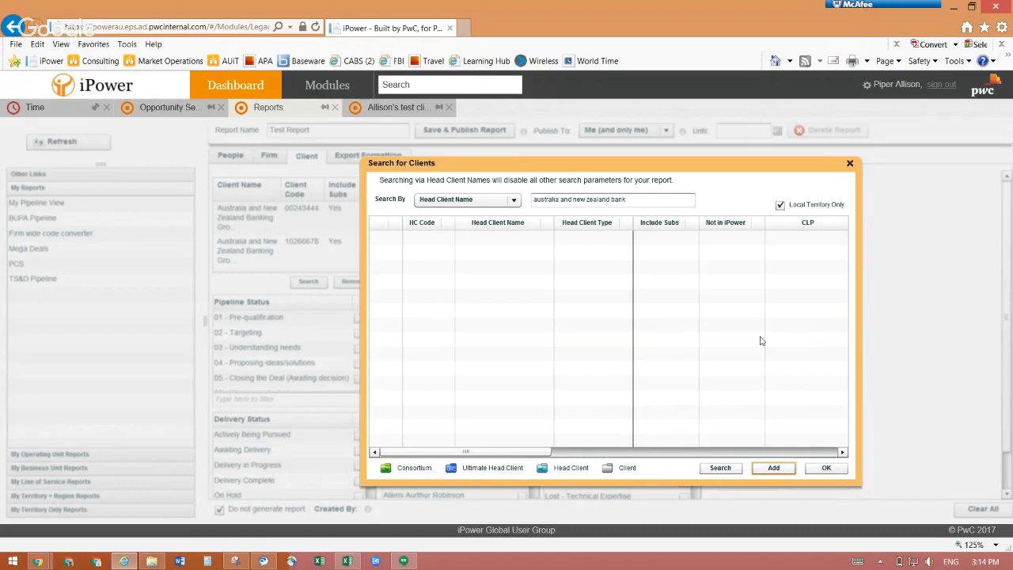
click(826, 469)
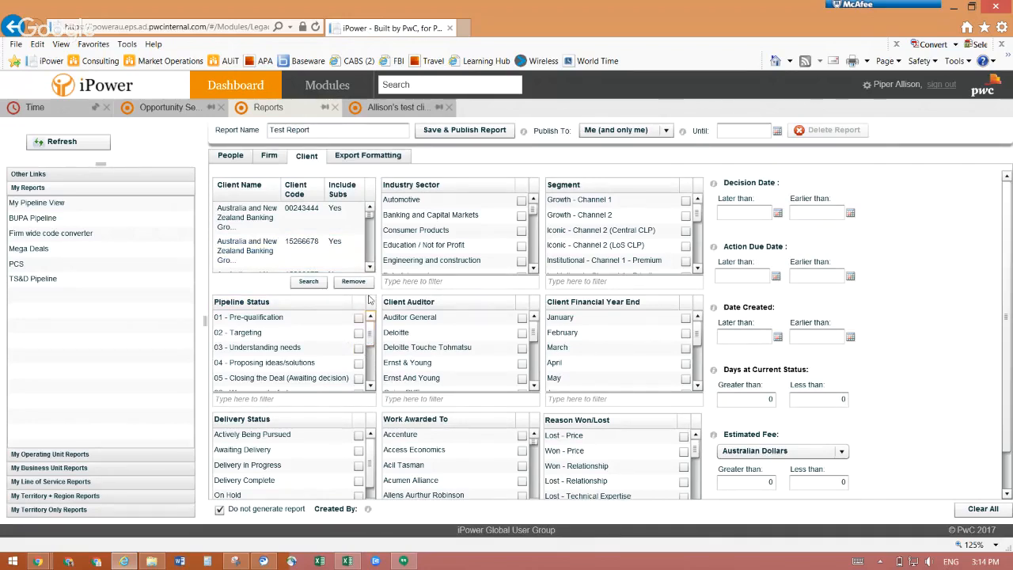
Step: Examine the Opportunity Status options in the test opportunity's edit form, then return to the report's Client filters
click(392, 109)
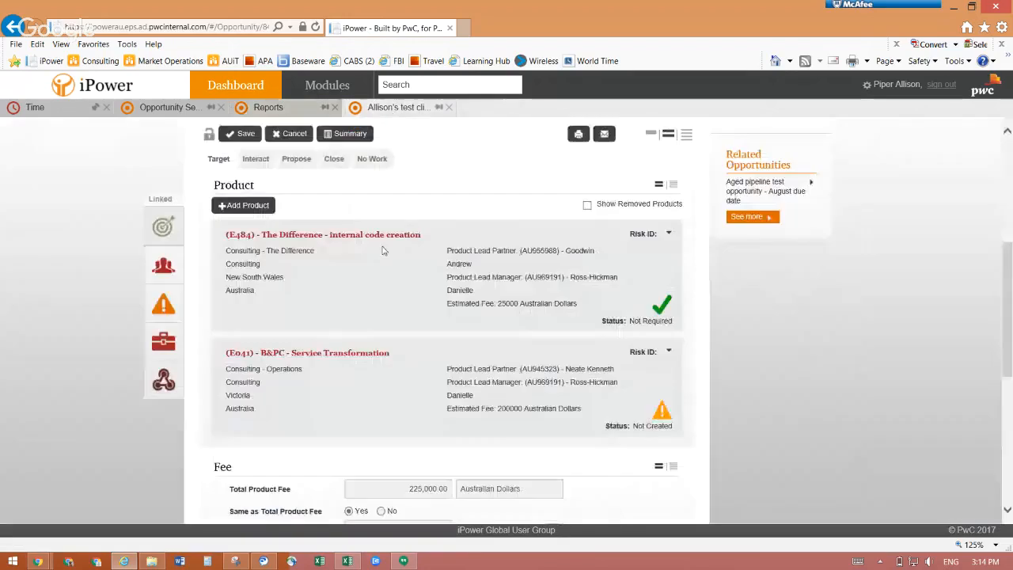
scroll(364, 335, up, 5)
scroll(364, 336, up, 1)
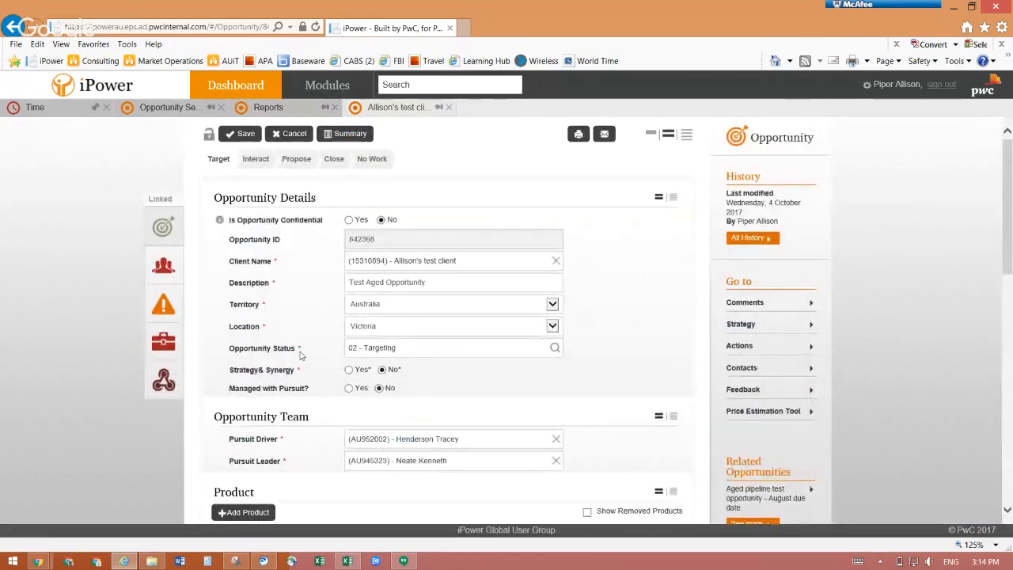
click(416, 349)
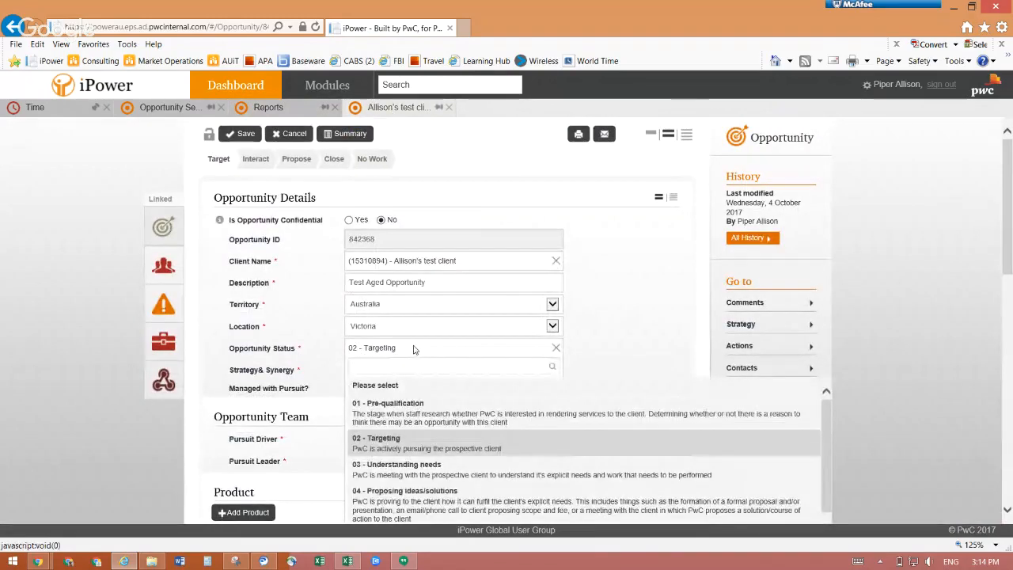
click(415, 350)
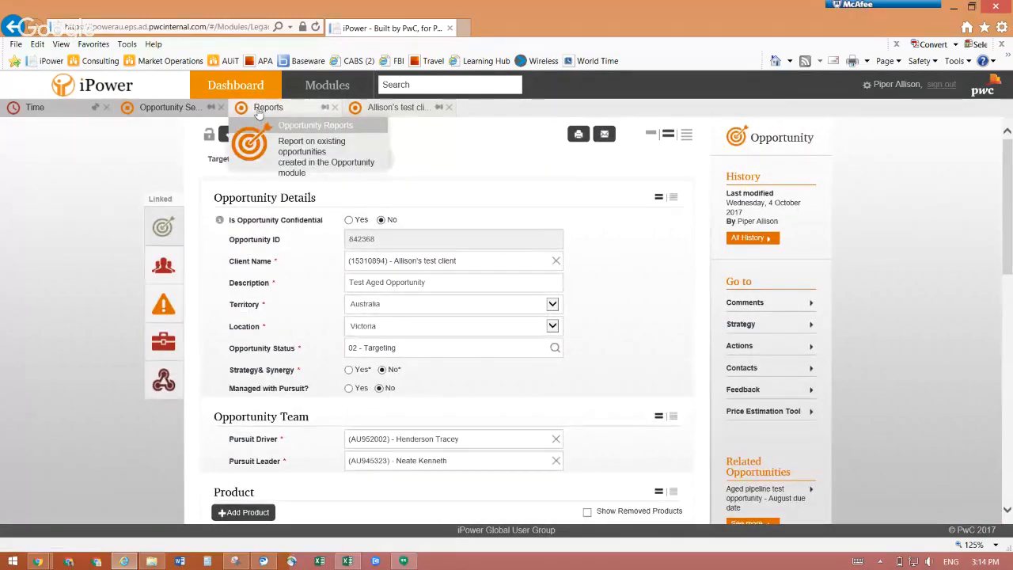
click(263, 108)
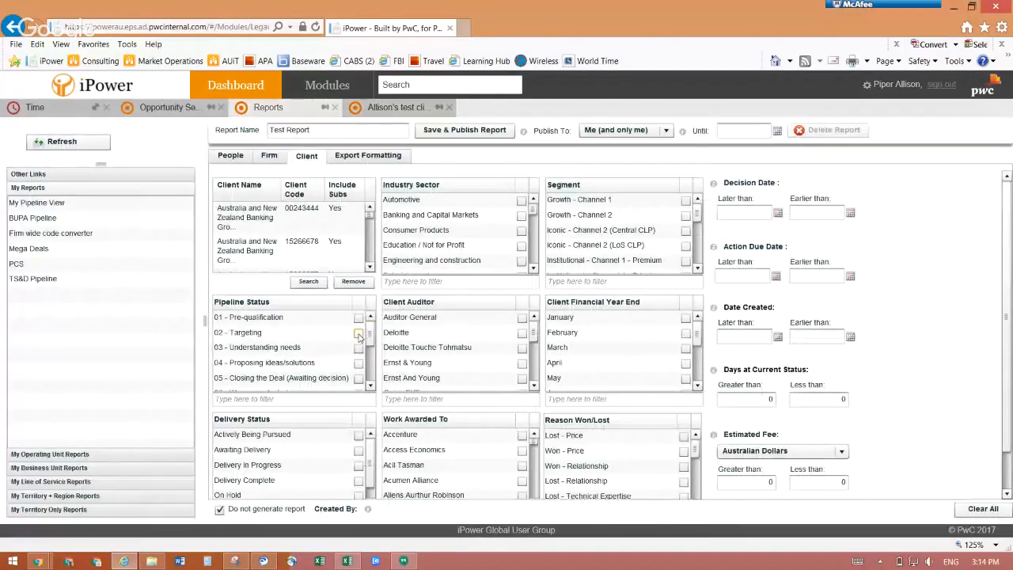
Step: Include pipeline statuses 01 - Pre-qualification through 05 - Closing the Deal (Awaiting decision) in the report's filters
click(358, 318)
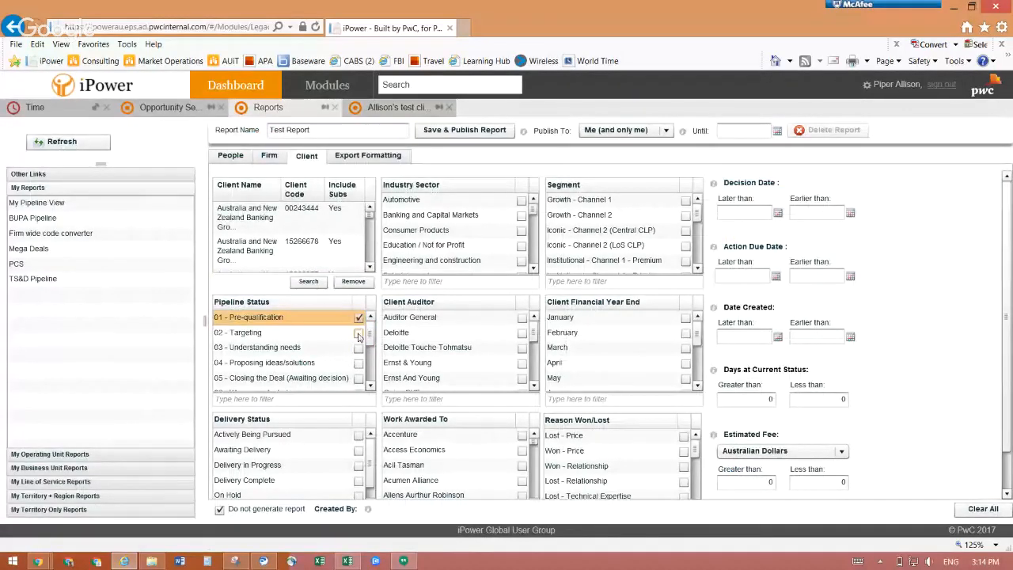
click(358, 333)
click(358, 347)
click(358, 362)
click(359, 378)
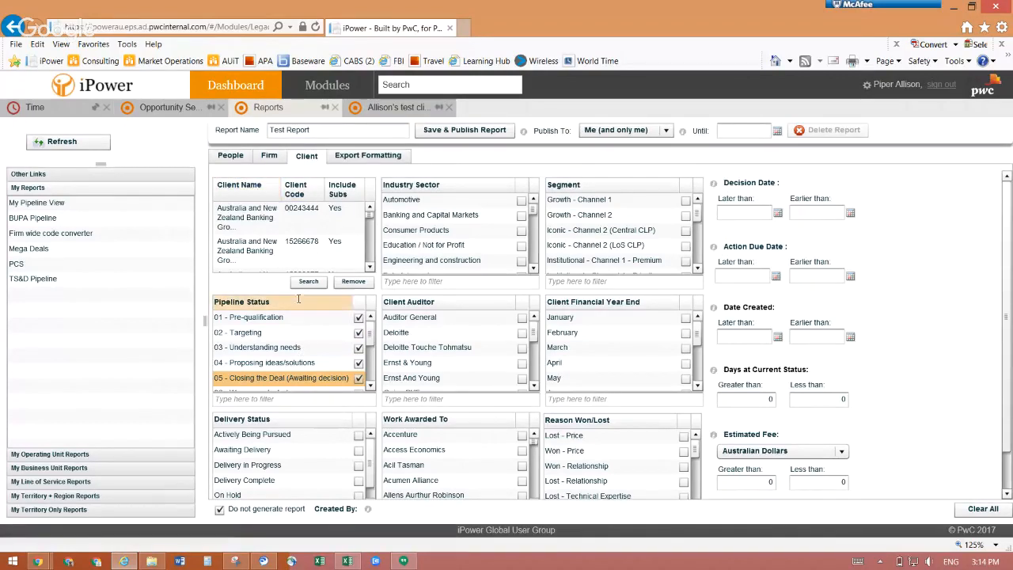
click(229, 210)
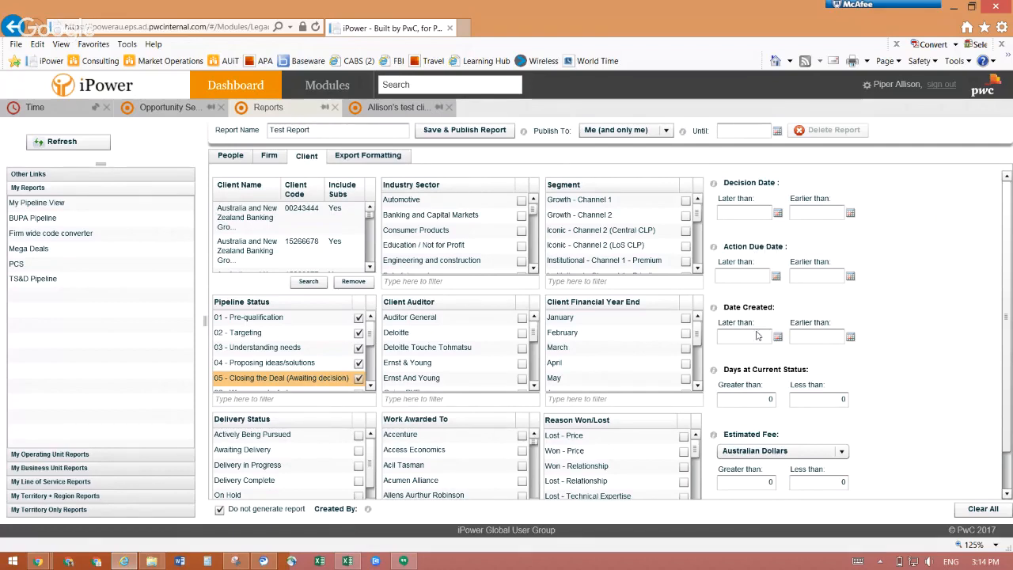
Step: Compare the report's Days at Current Status filter with the Opportunity Status field in the test opportunity
click(742, 401)
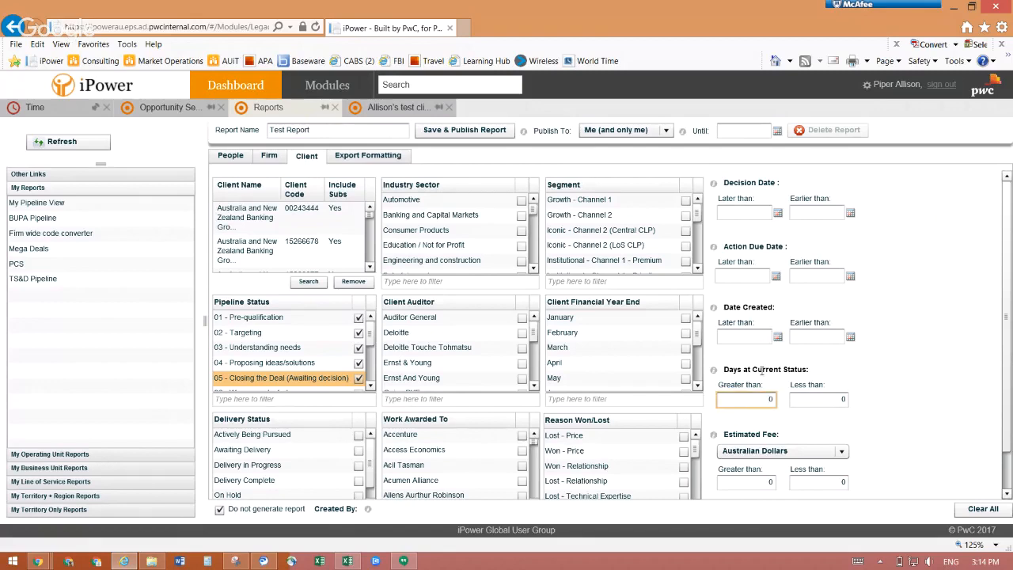
mouse_move(400, 109)
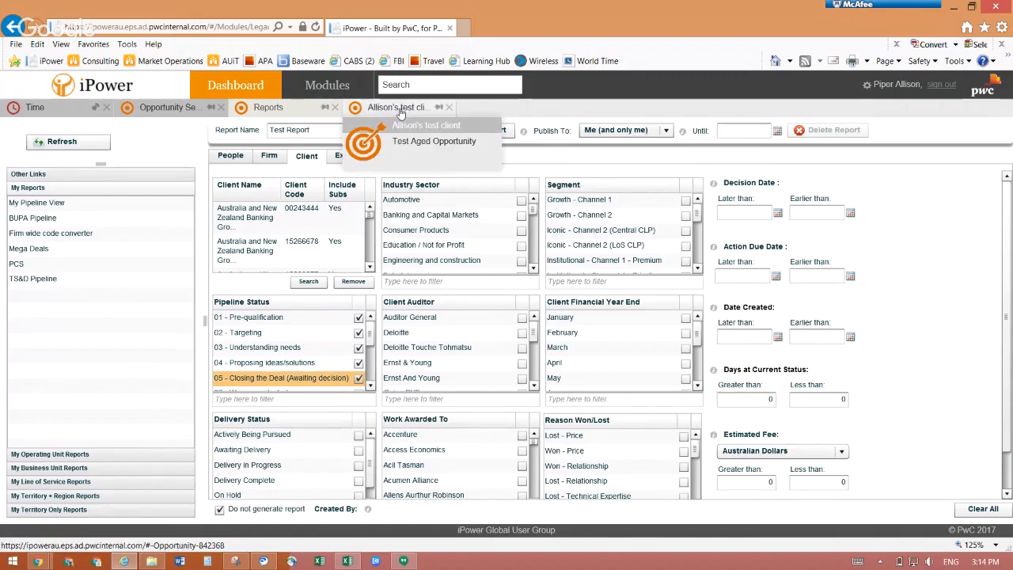
click(444, 143)
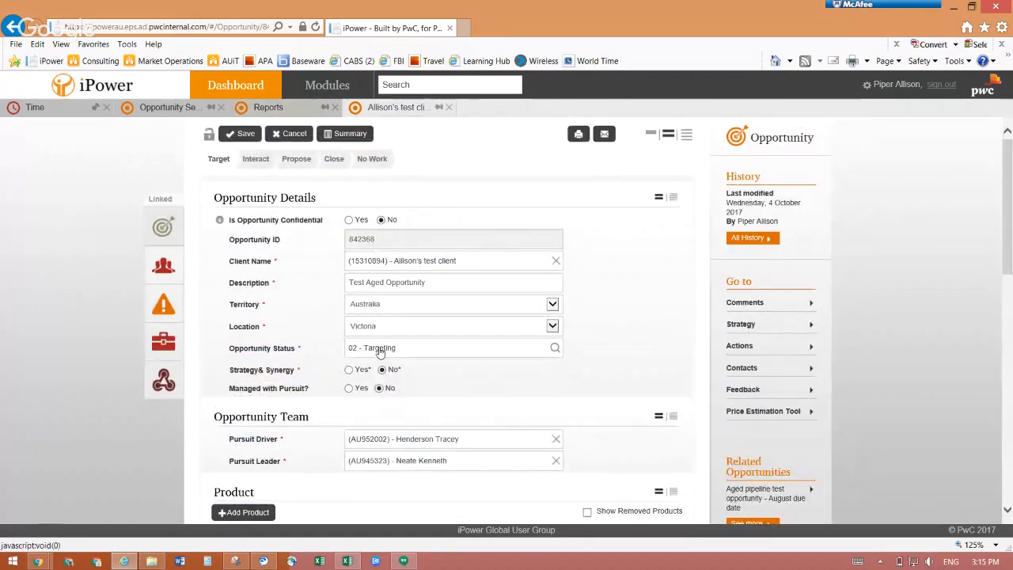
click(380, 350)
click(380, 353)
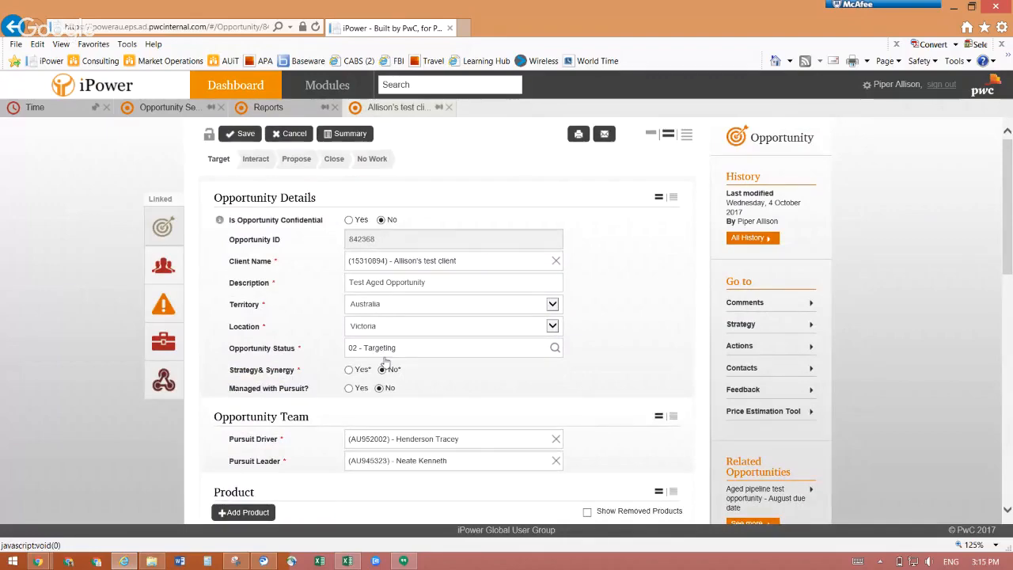
click(289, 133)
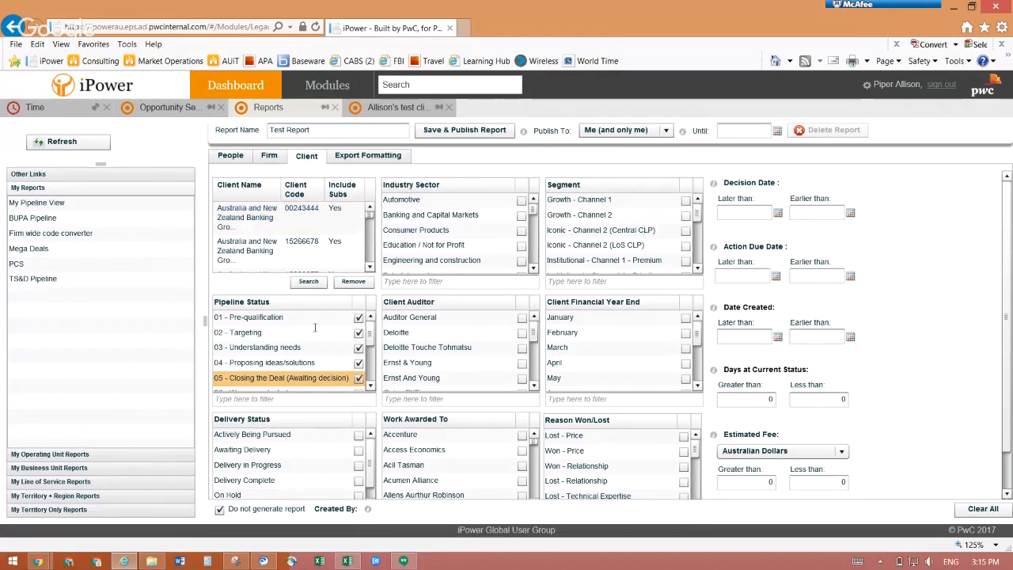
Step: Open the report's export formatting settings and sort the available columns so the included ones come first
click(368, 156)
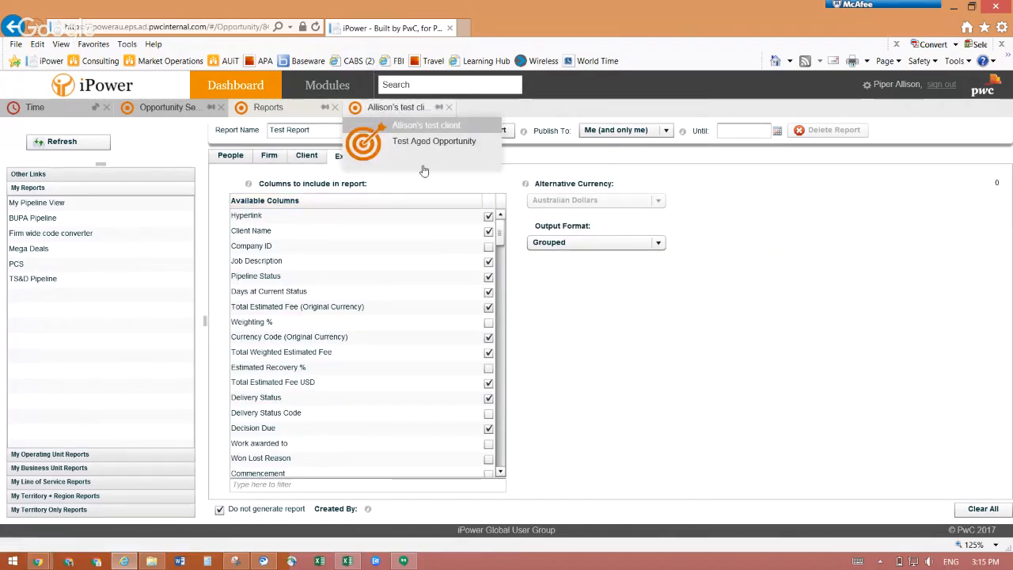
click(422, 106)
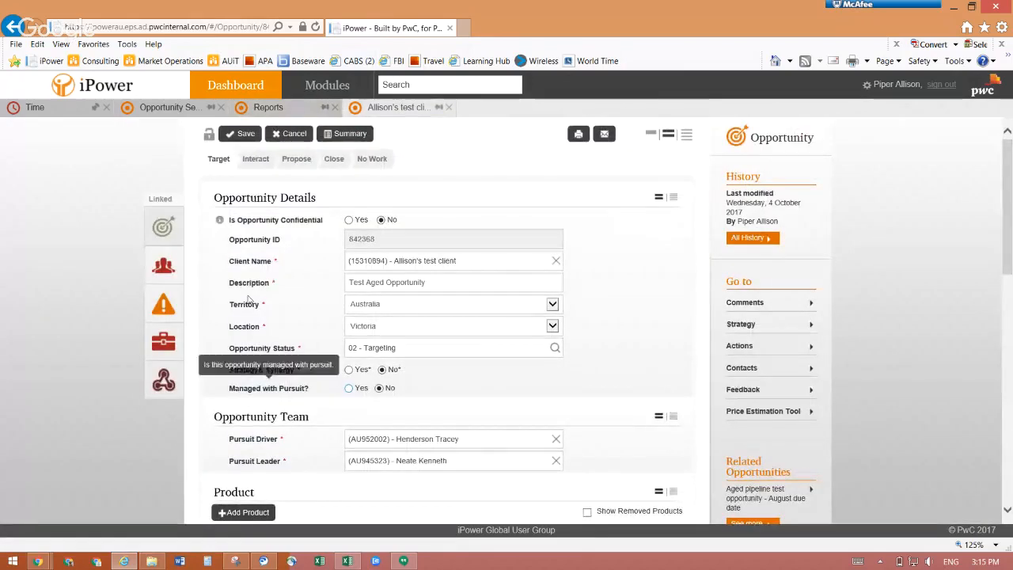
click(267, 107)
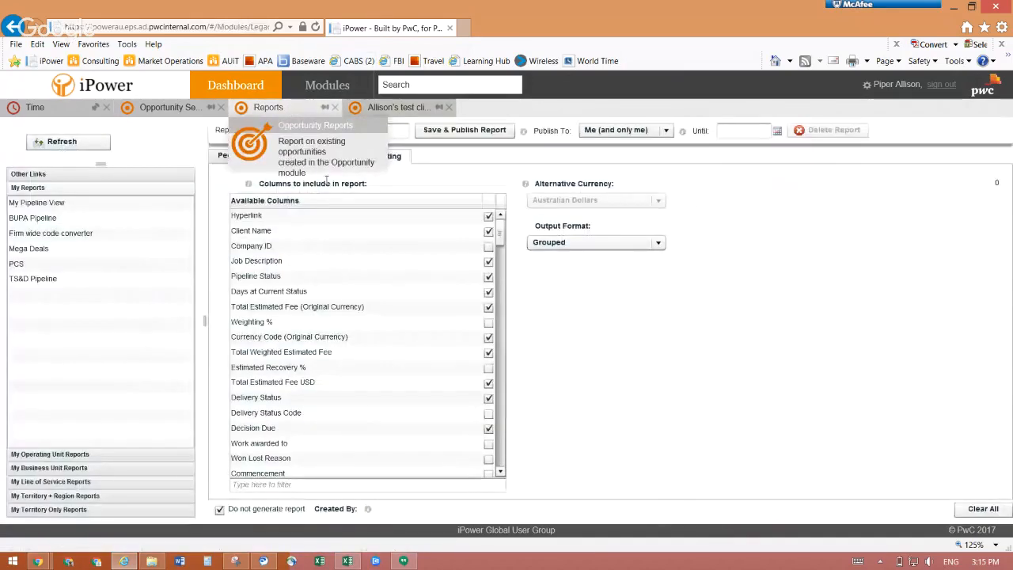
click(488, 199)
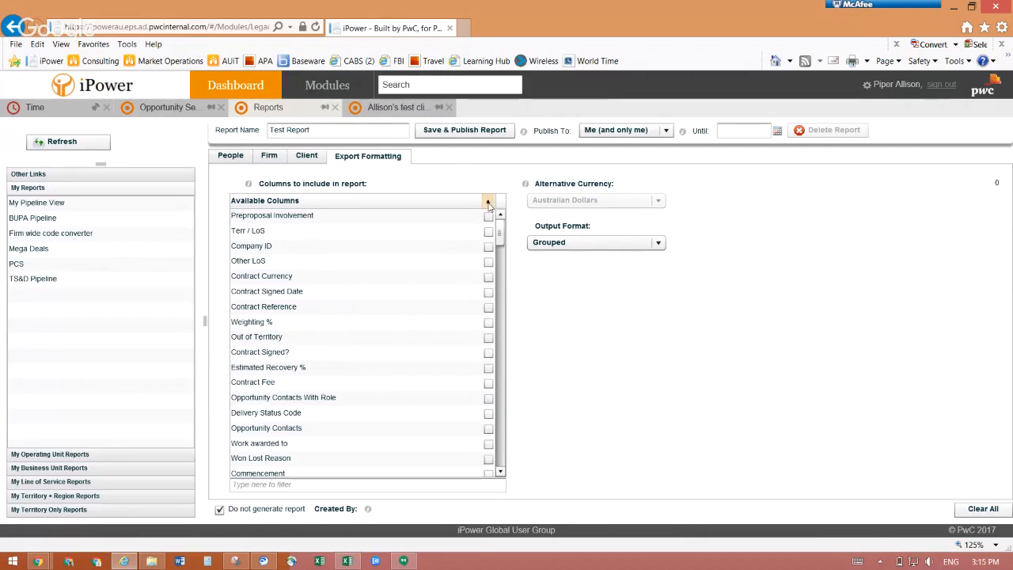
click(488, 201)
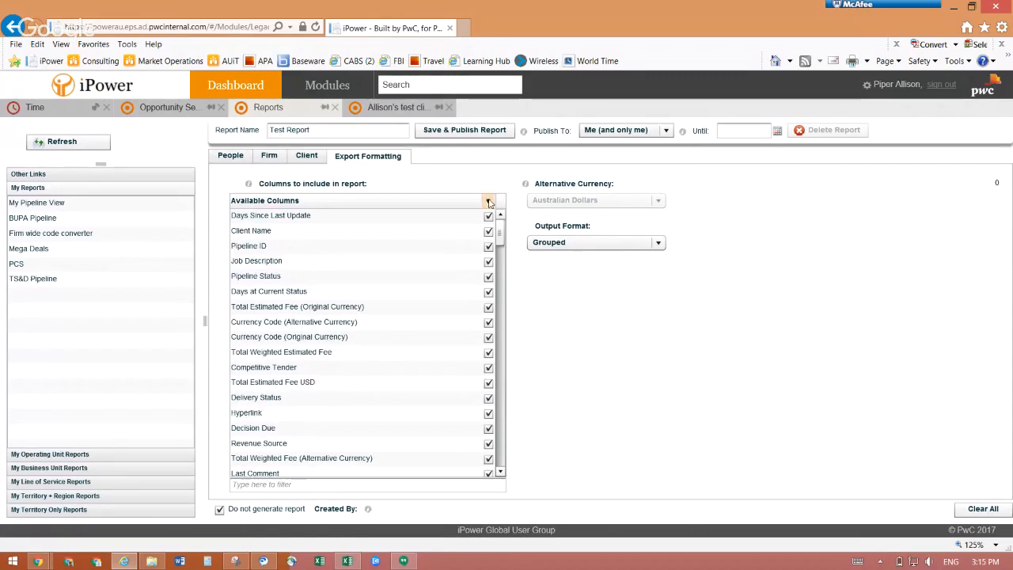
drag(501, 230, 499, 455)
Step: Look up the available report columns containing "drive", then clear the column filter
click(372, 484)
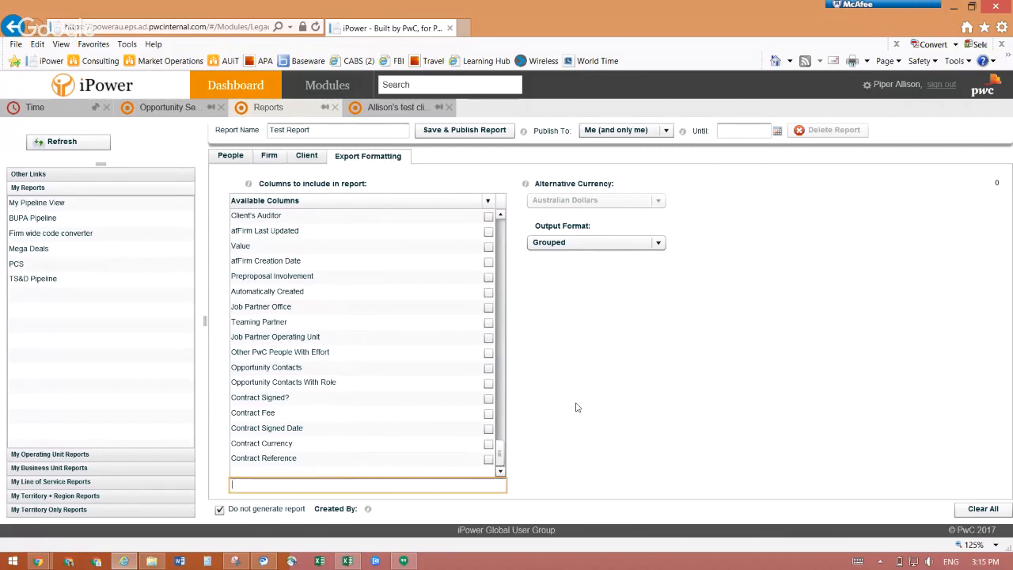
text(drive)
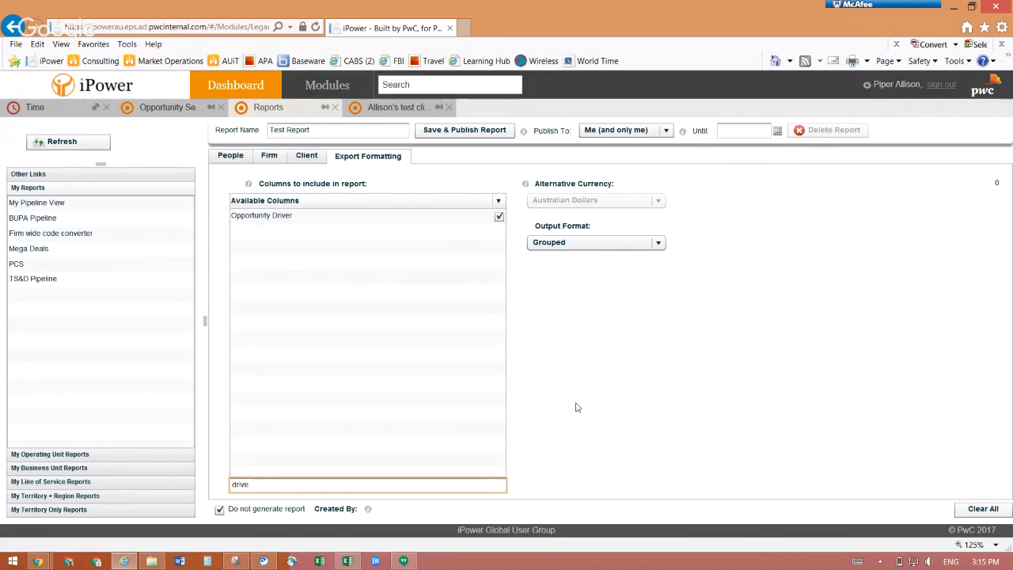
key(BackSpace)
key(BackSpace)
key(BackSpace)
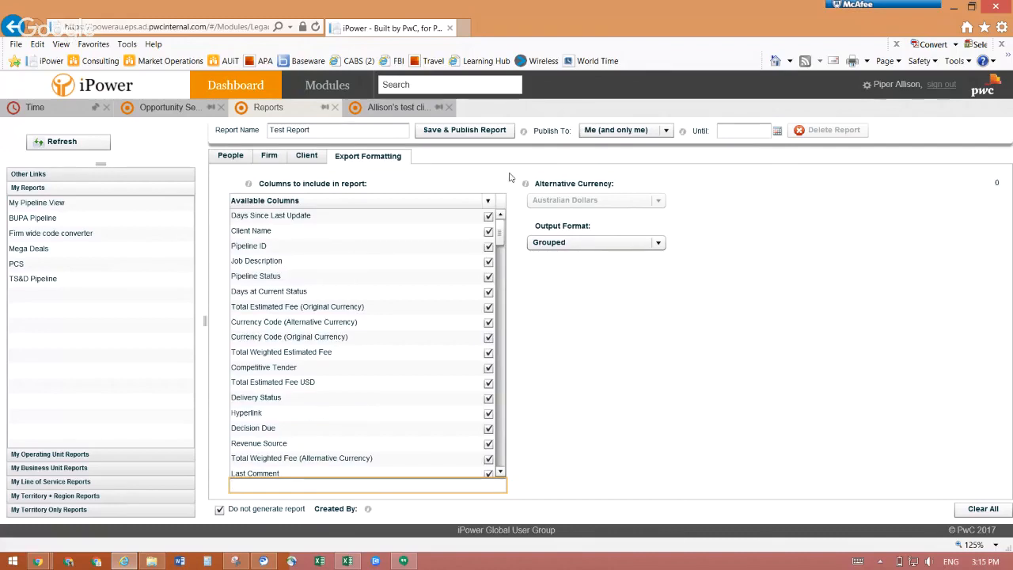
Step: Filter the available report columns by "fee"
click(501, 238)
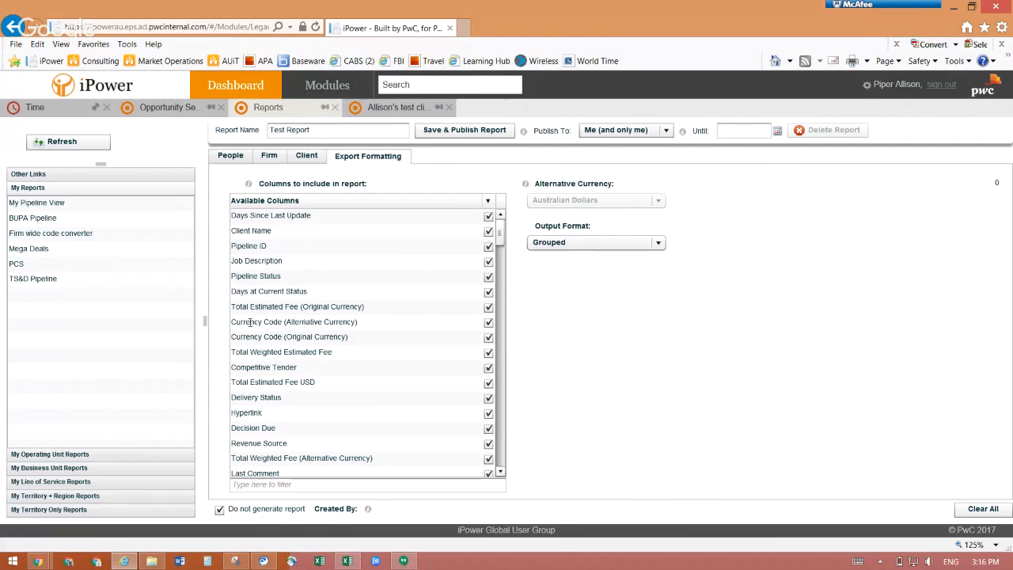
click(329, 478)
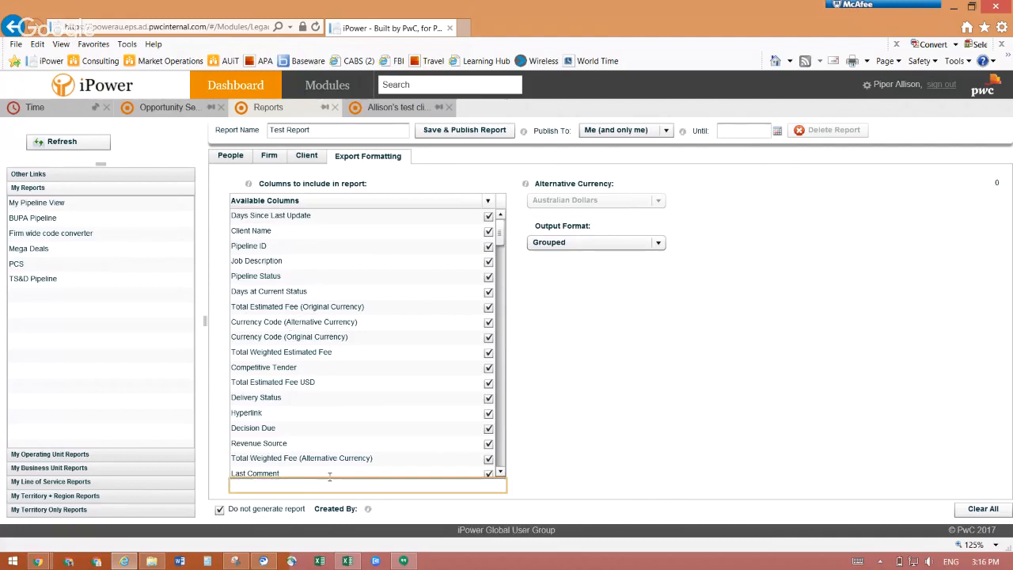
text(fee)
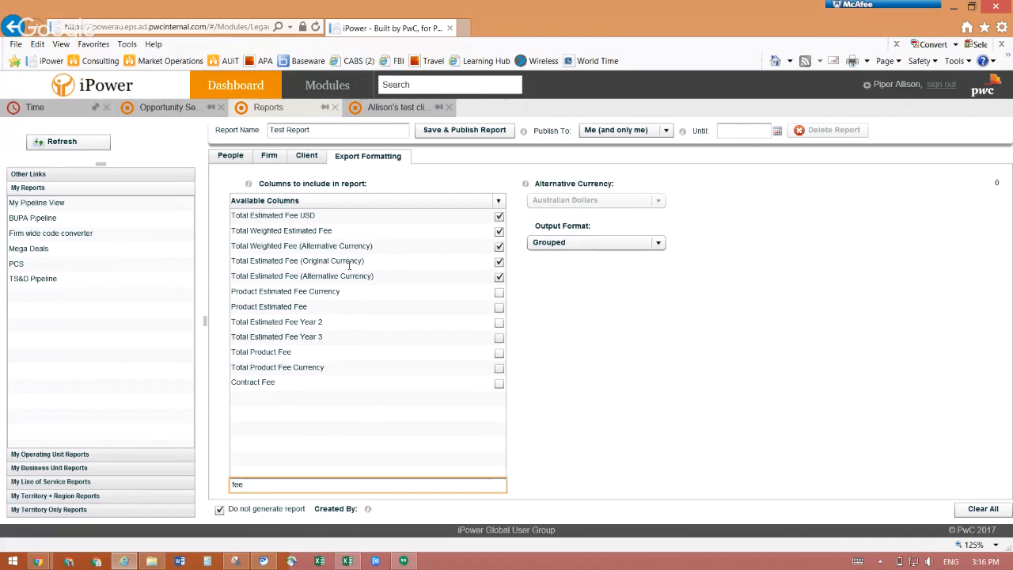
Step: Open product E484 - The Difference for editing in the test opportunity and compare its Estimated Fee currency options with the report's fee columns
mouse_move(446, 117)
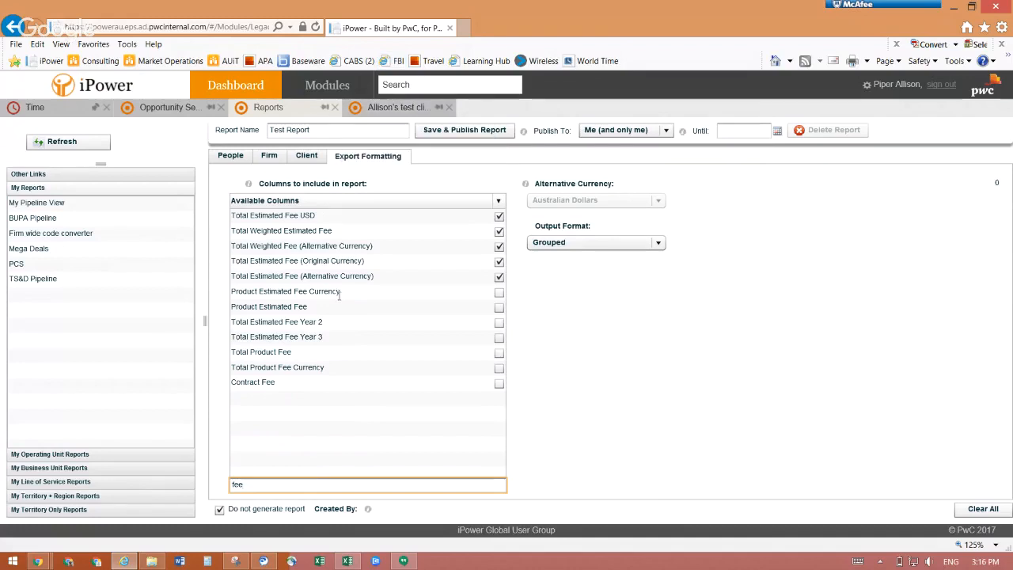
click(370, 109)
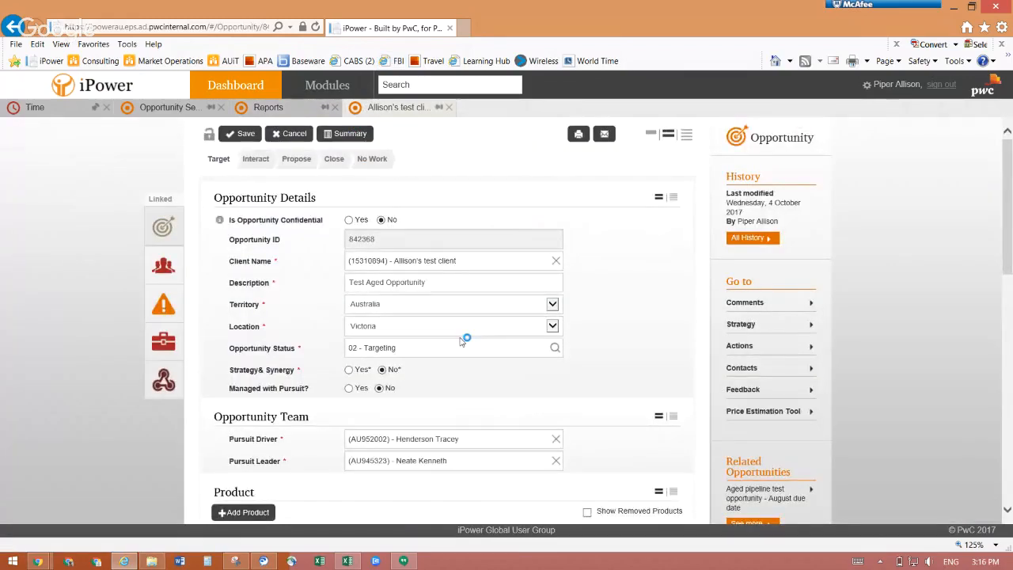
scroll(584, 293, down, 4)
click(668, 233)
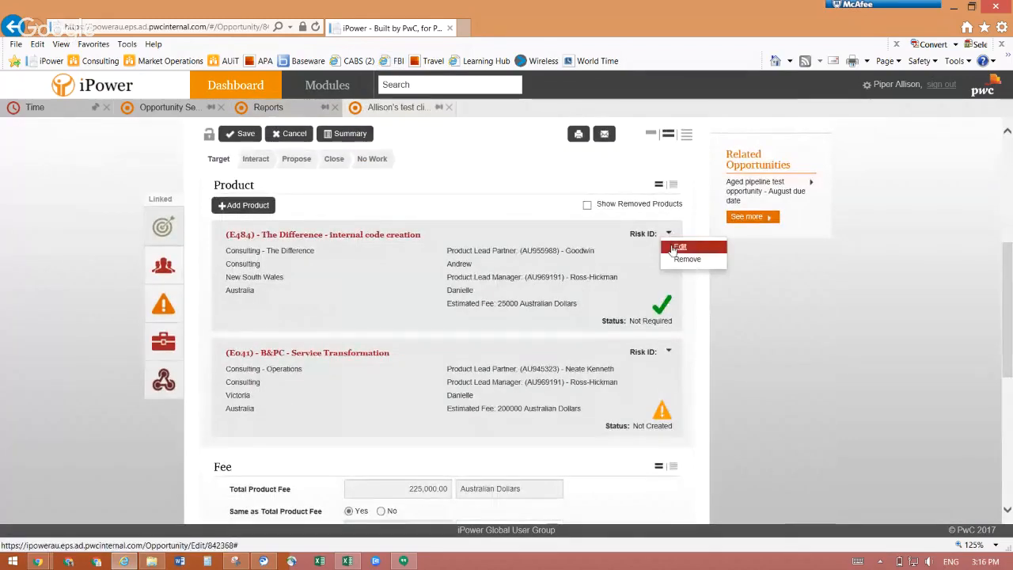
click(672, 253)
scroll(590, 356, down, 5)
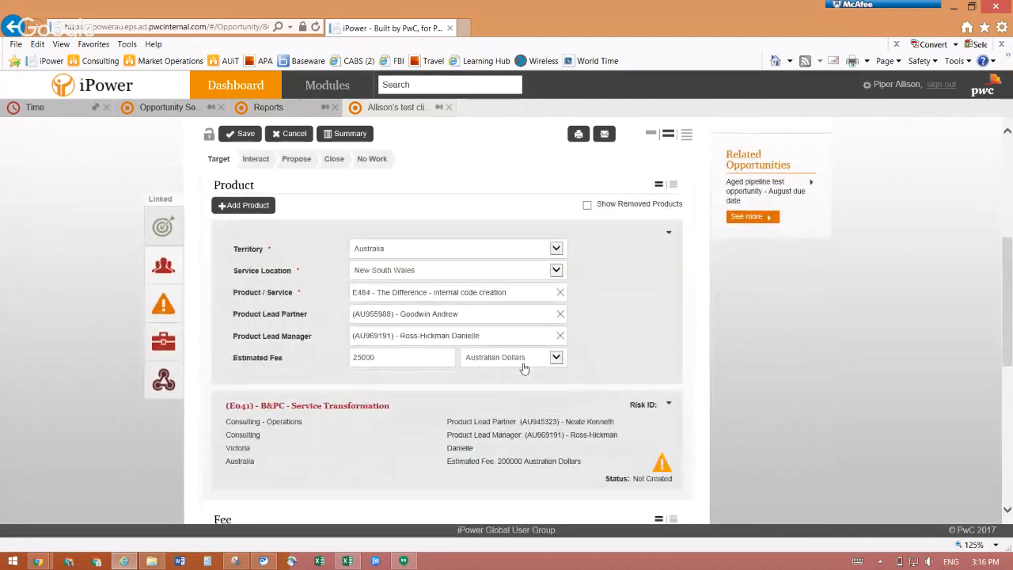
click(519, 362)
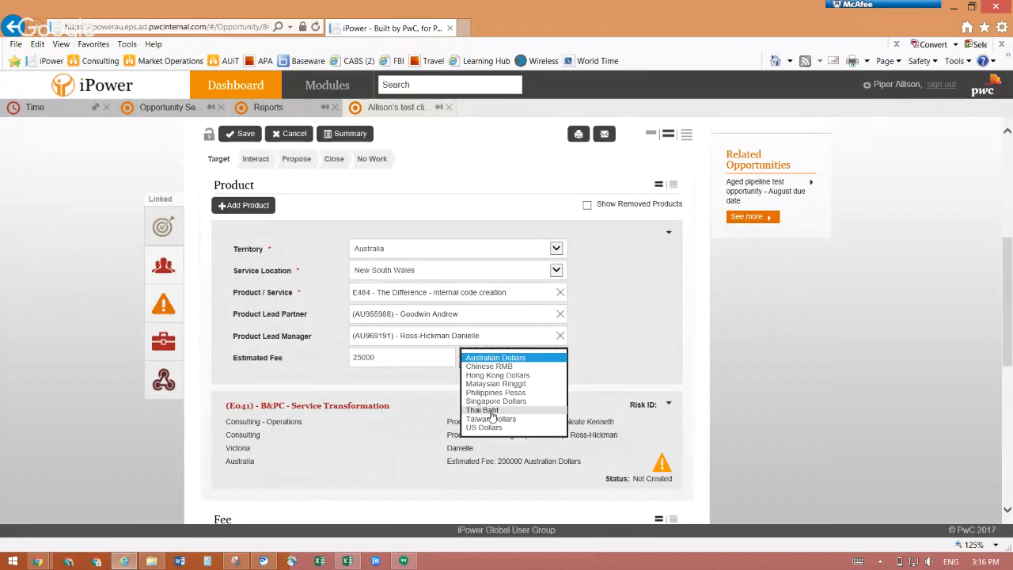
click(289, 111)
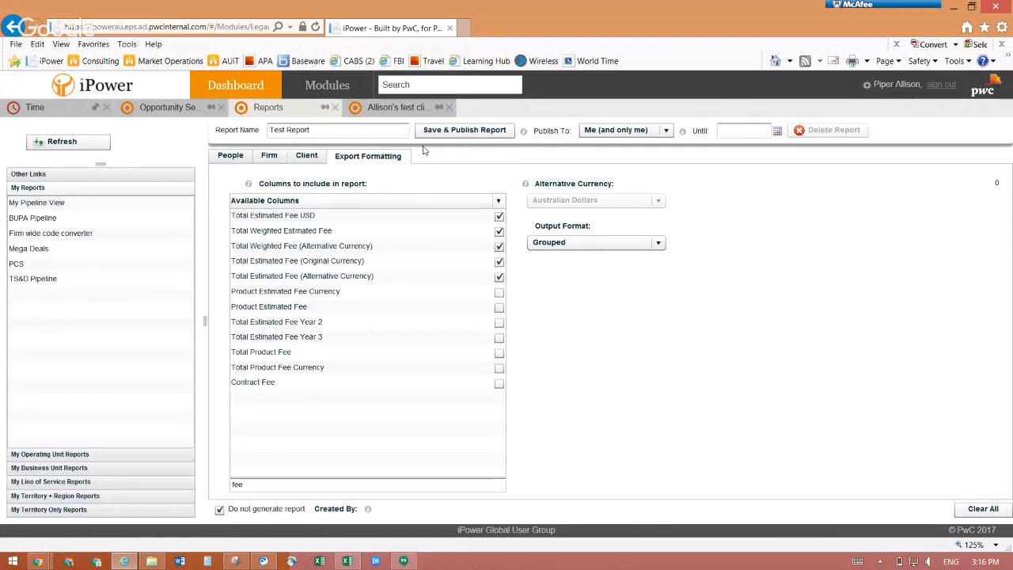
click(404, 115)
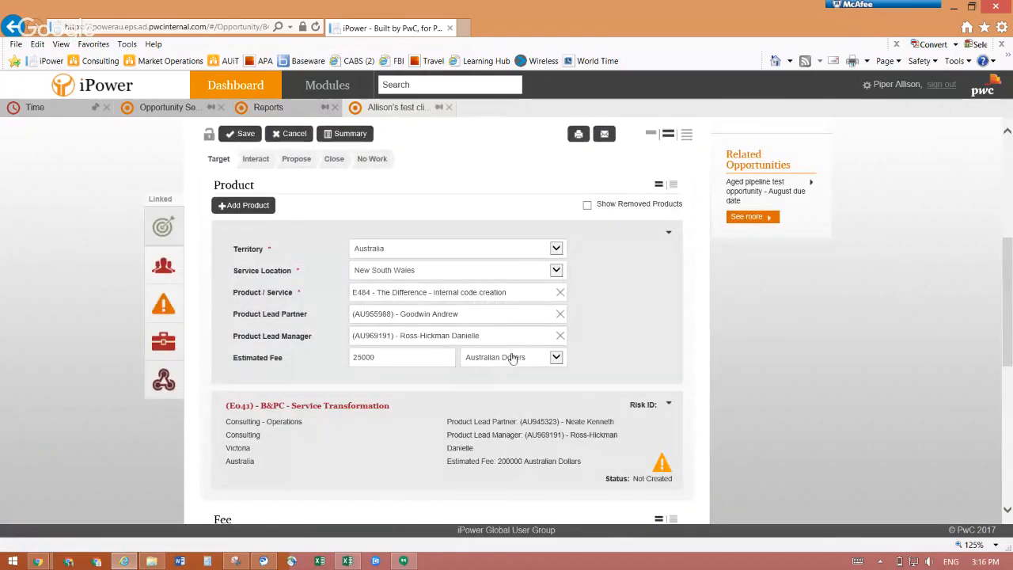
Step: Return to Test Report's export columns and keep only Total Estimated Fee (Alternative Currency) and Total Weighted Estimated Fee included among the fee columns
click(255, 107)
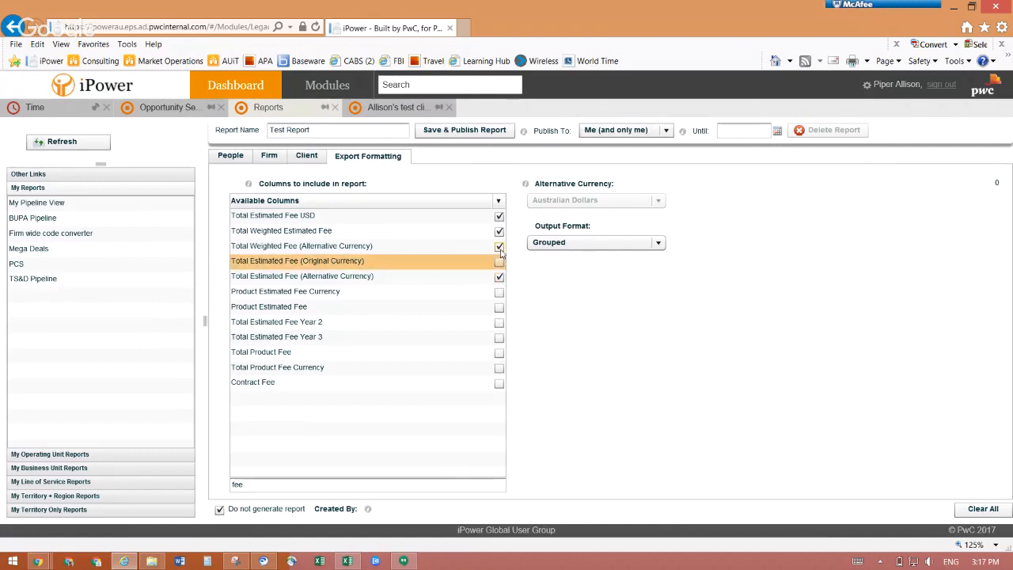
click(500, 251)
click(500, 232)
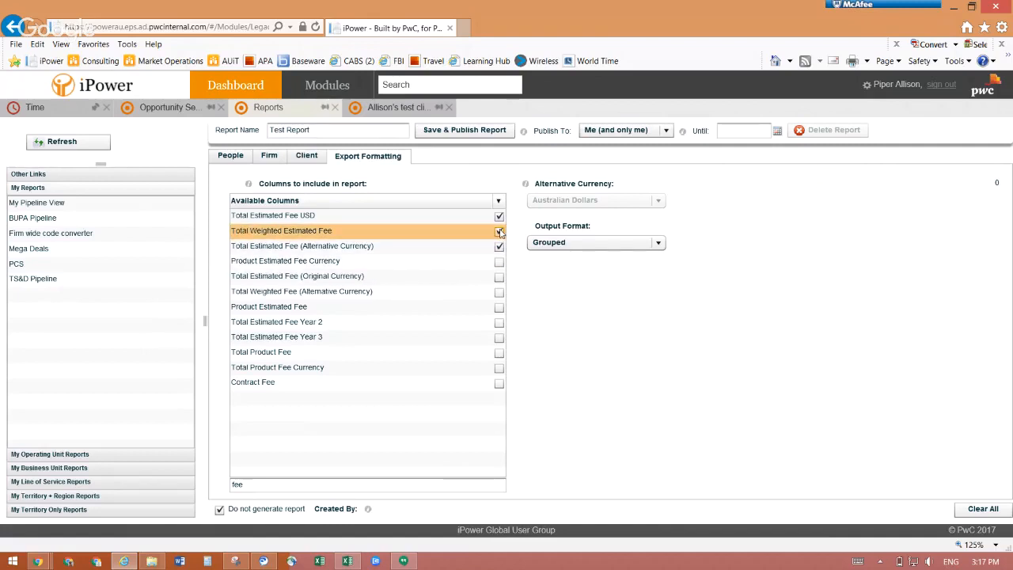
click(500, 218)
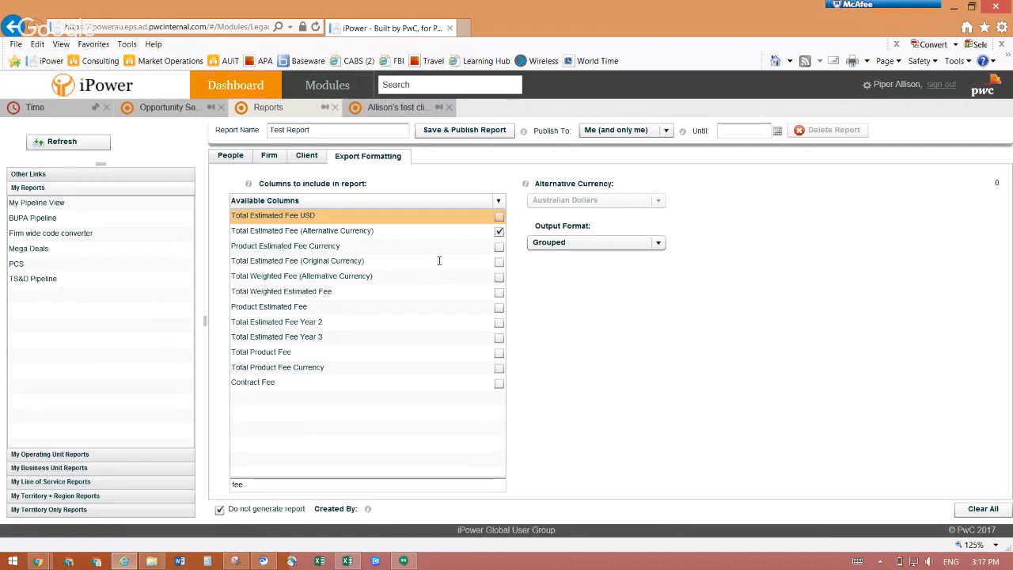
click(499, 281)
click(500, 278)
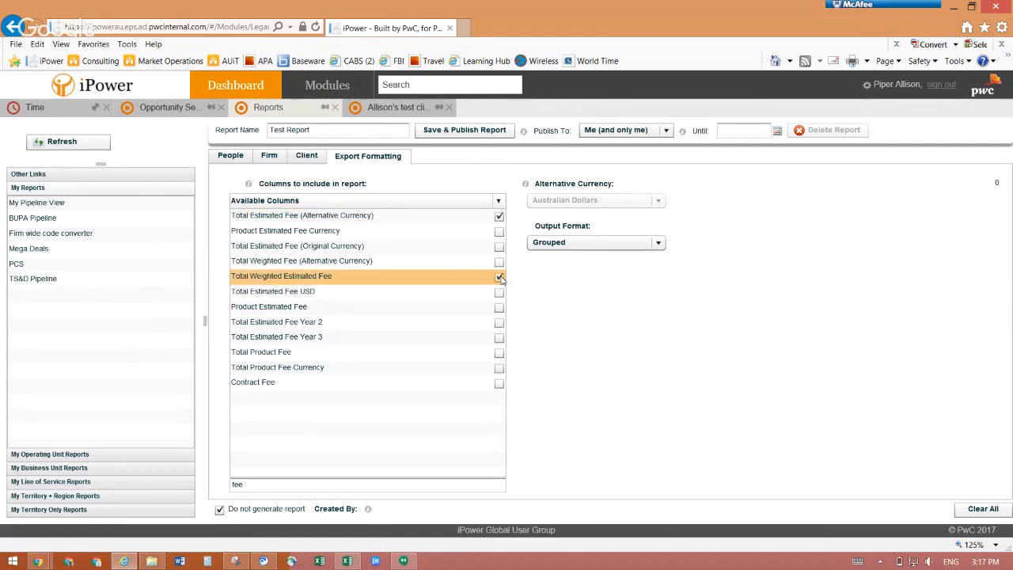
Step: Expand the Fee section of the test opportunity and examine its weighted estimated fee and probability of winning
click(393, 108)
scroll(431, 365, down, 3)
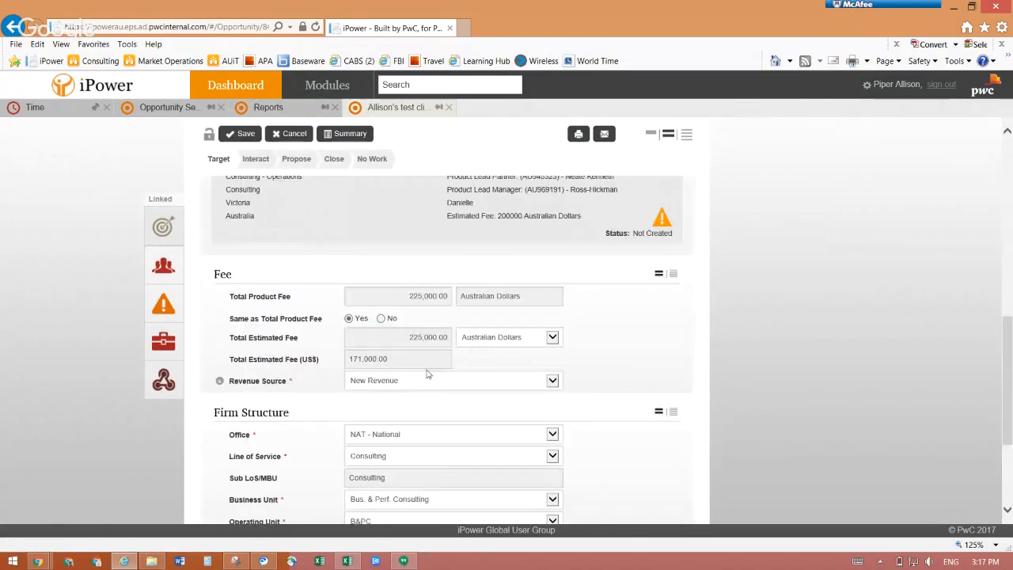
click(673, 274)
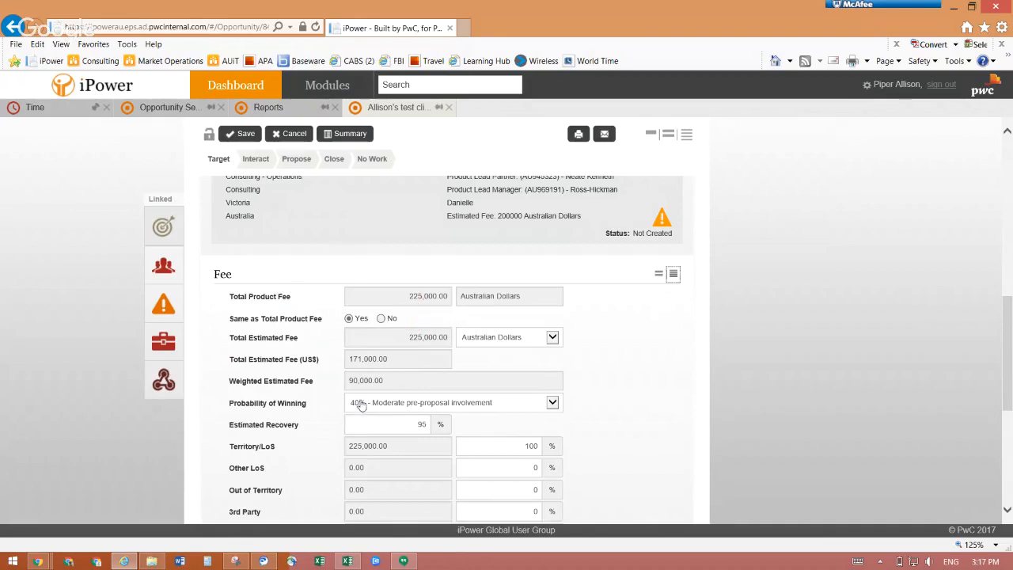
Step: Try the Flat output format for the report, then set it back to Grouped
click(261, 107)
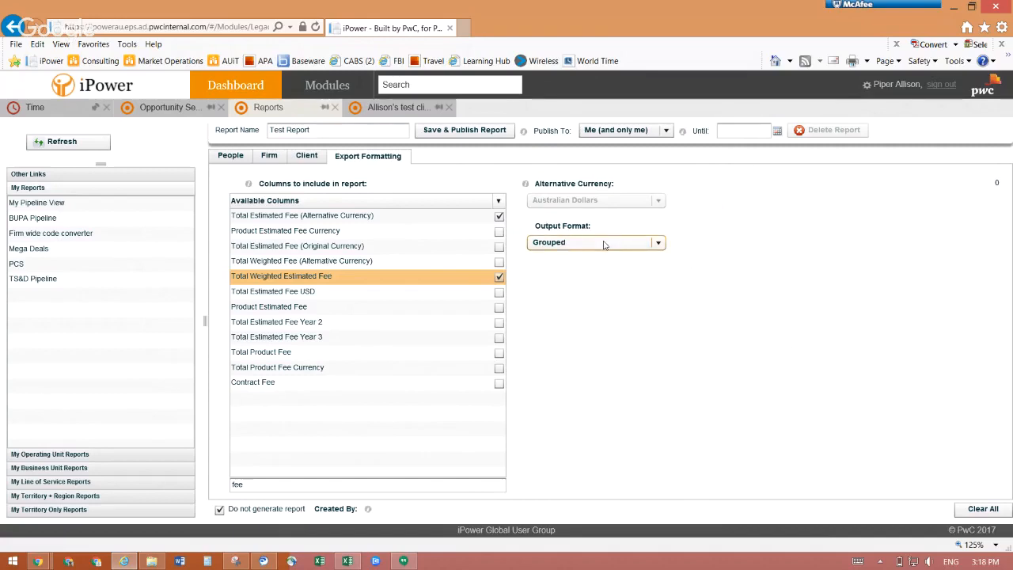
click(562, 243)
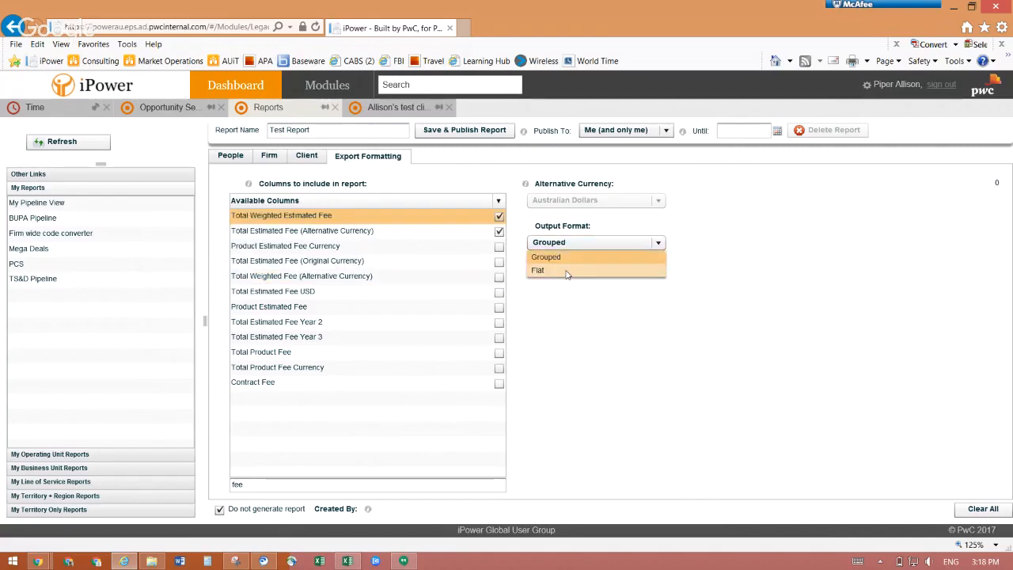
click(566, 272)
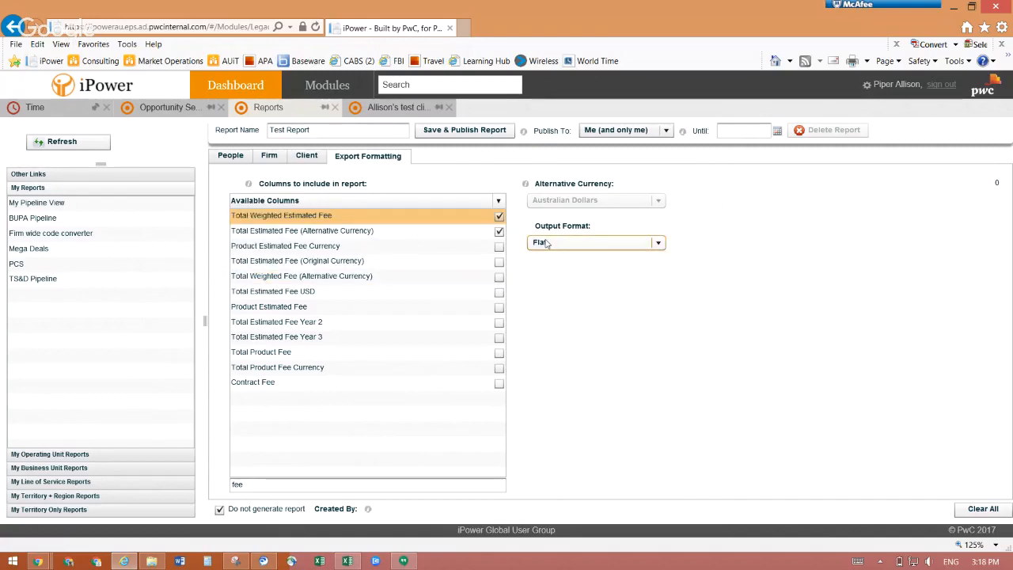
click(543, 244)
click(543, 266)
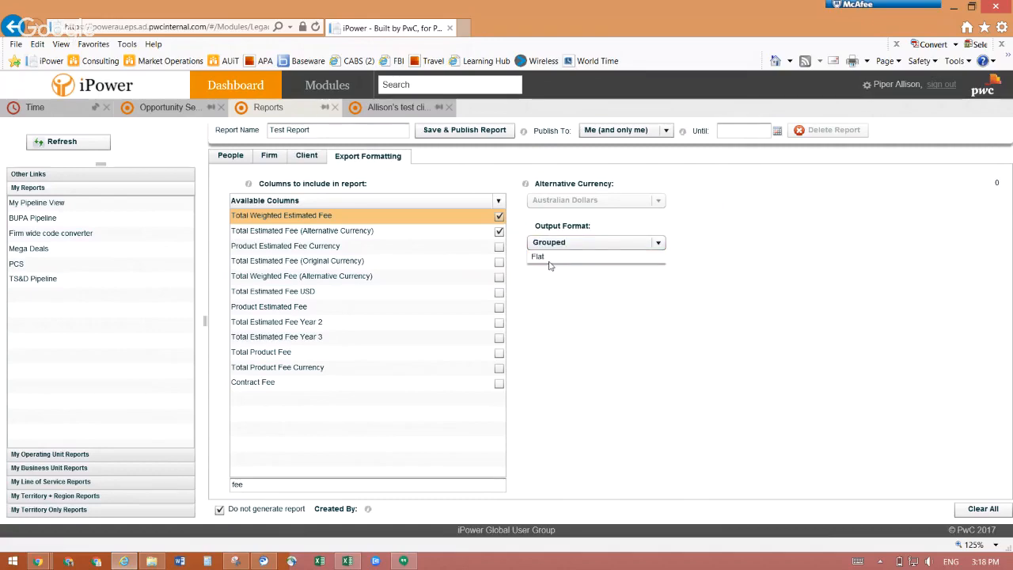
Step: Review the products in the test opportunity and open product E041 - B&PC - Service Transformation for editing
click(377, 116)
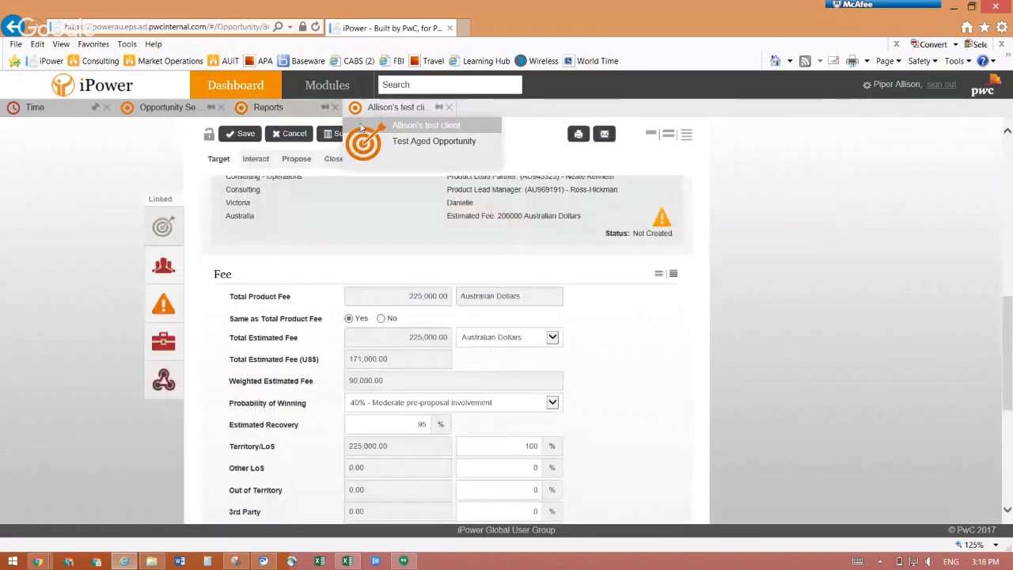
scroll(432, 328, up, 2)
scroll(432, 328, up, 2)
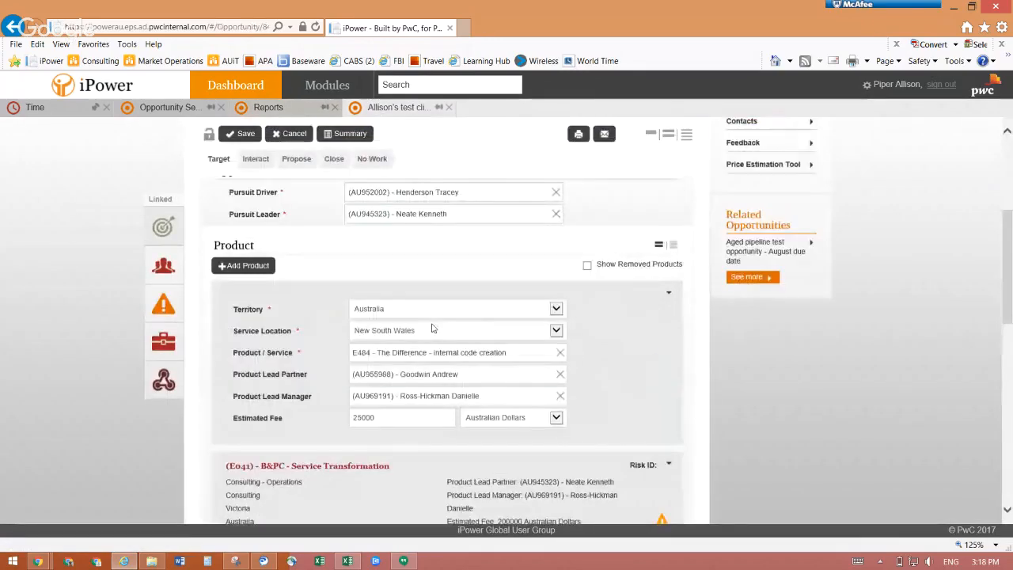
scroll(432, 328, up, 1)
scroll(432, 328, down, 2)
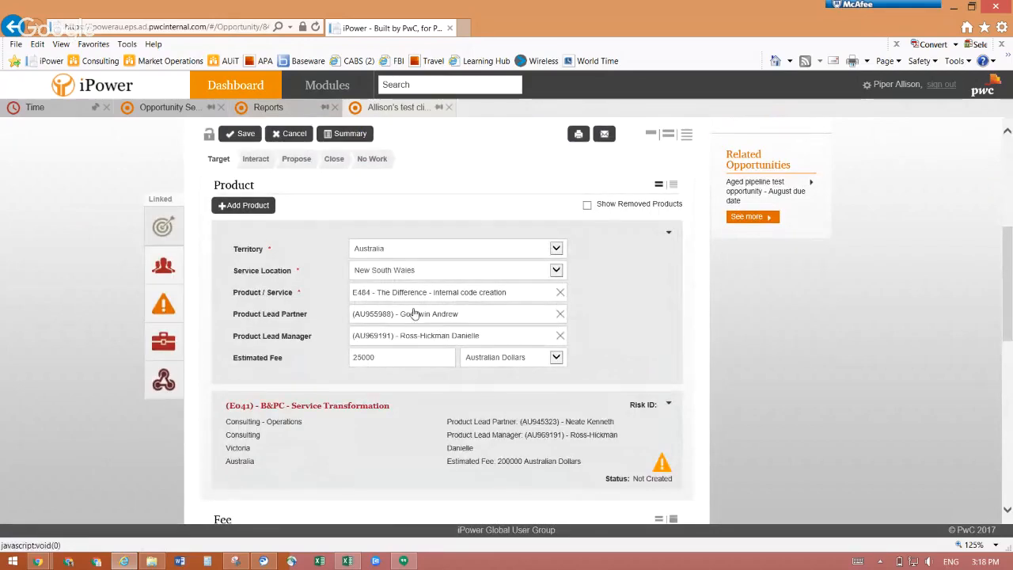
click(668, 404)
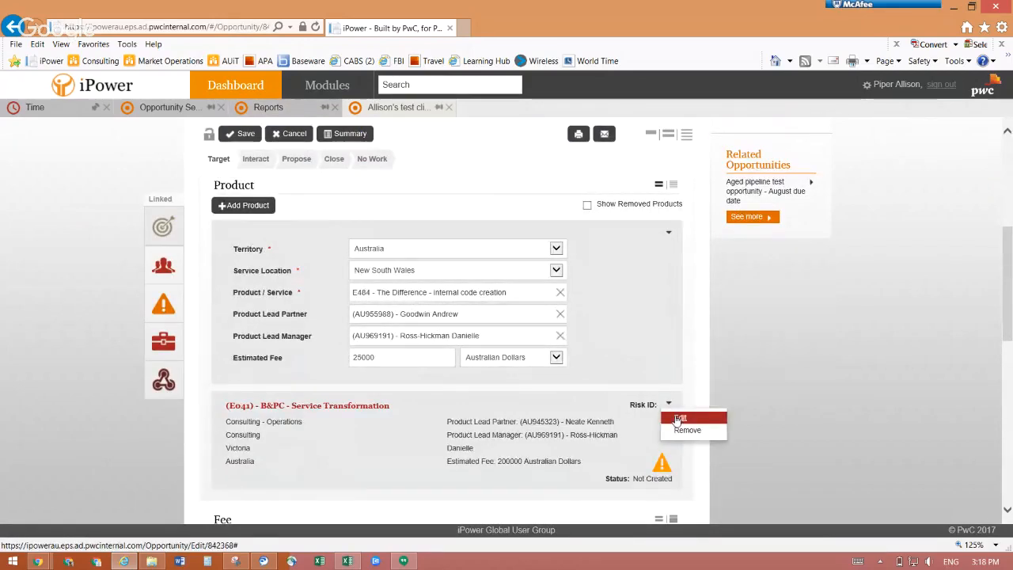
click(679, 419)
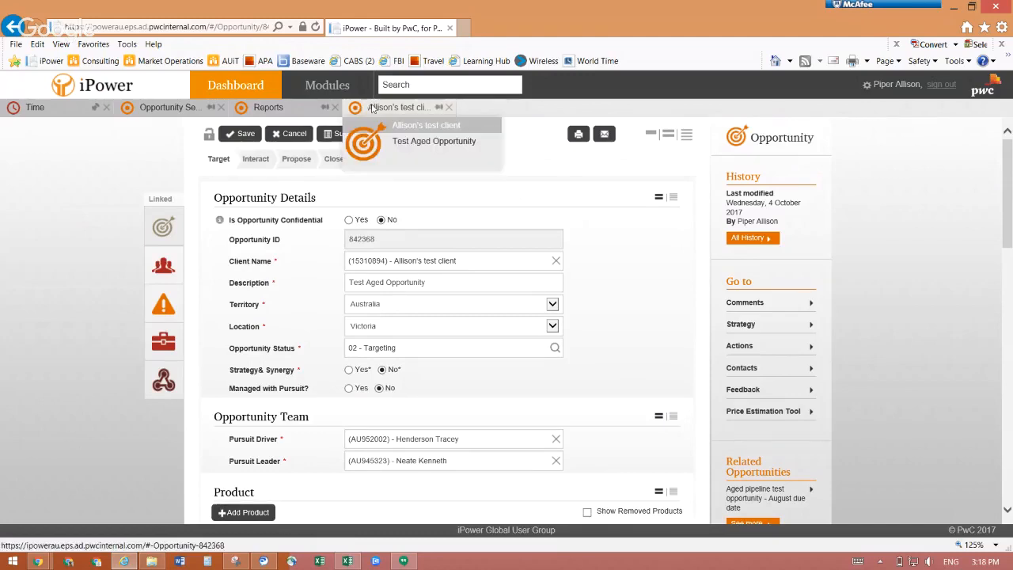
Step: Return to the report's export formatting and set the output format to Flat
click(271, 107)
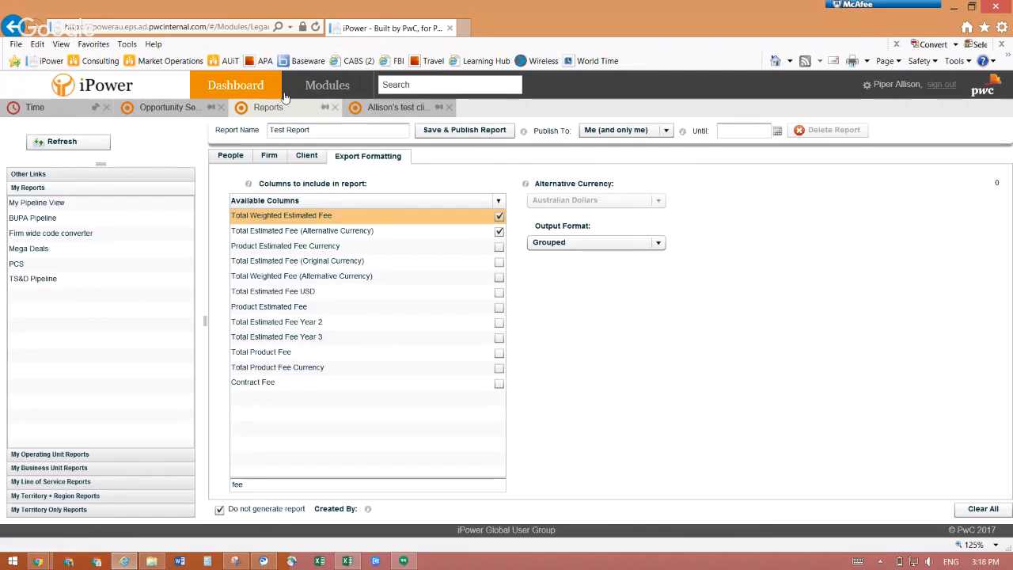
click(565, 243)
click(562, 270)
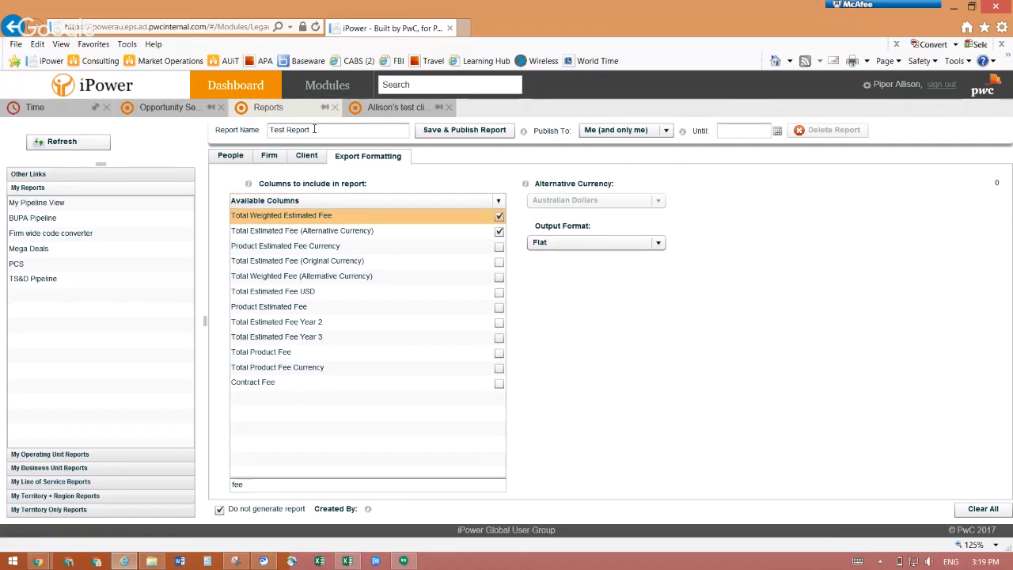
Step: Save and publish Test Report to Me (and only me), and dismiss the confirmation
click(631, 132)
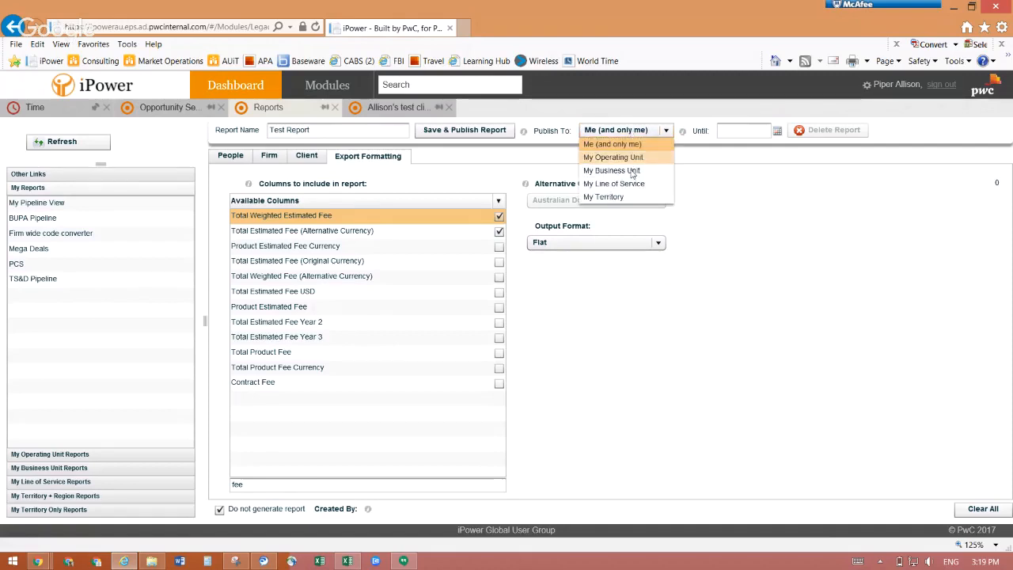
click(623, 141)
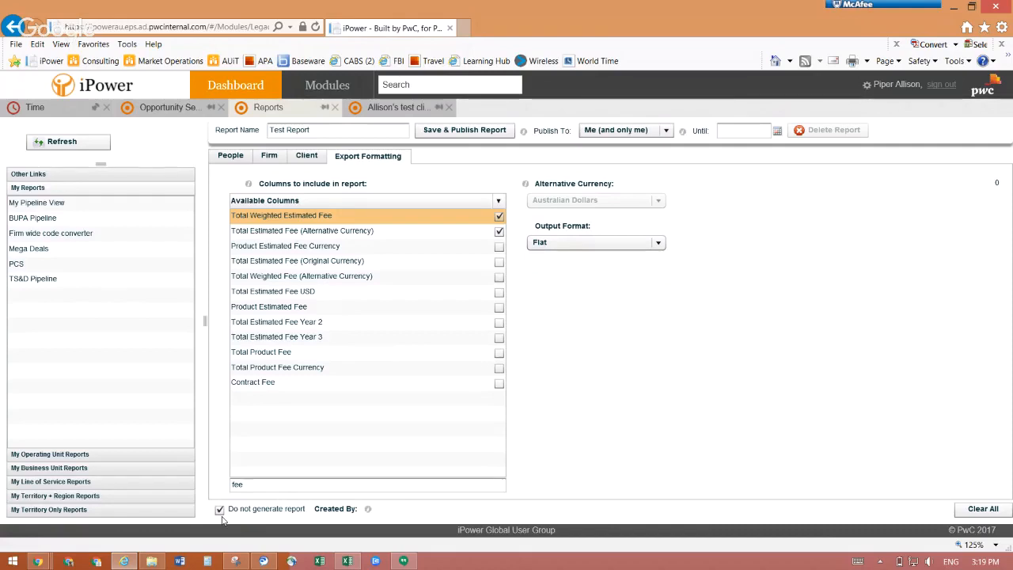
click(464, 130)
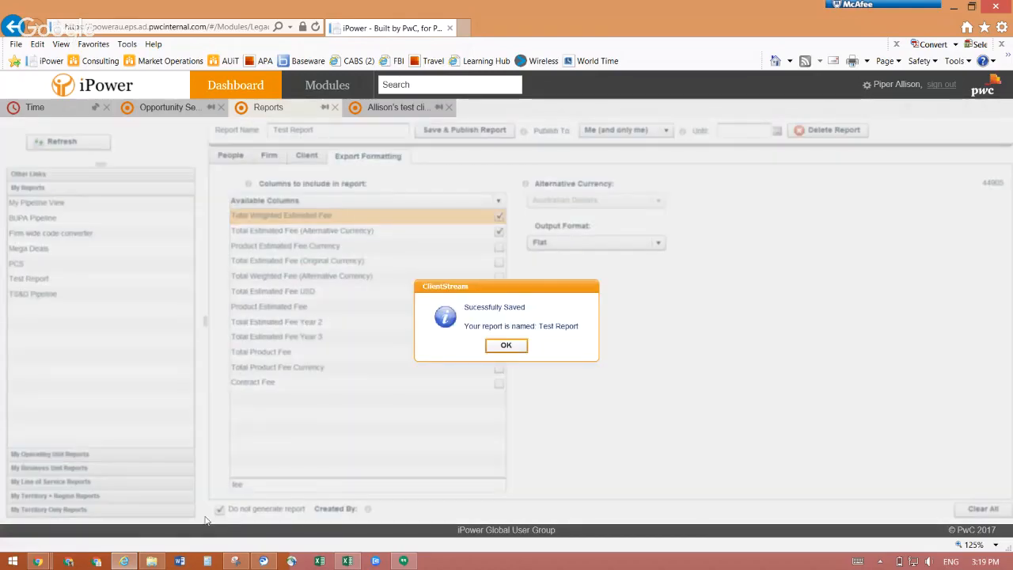
click(515, 345)
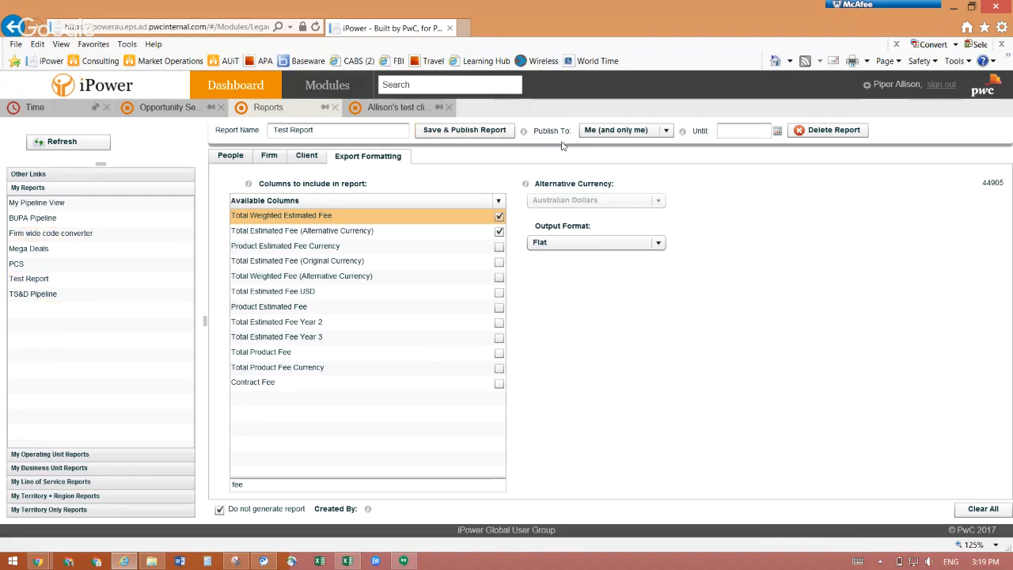
Step: Run the saved Test Report, open the exported report.xls in Excel to examine its detail columns, and close the workbook
click(43, 285)
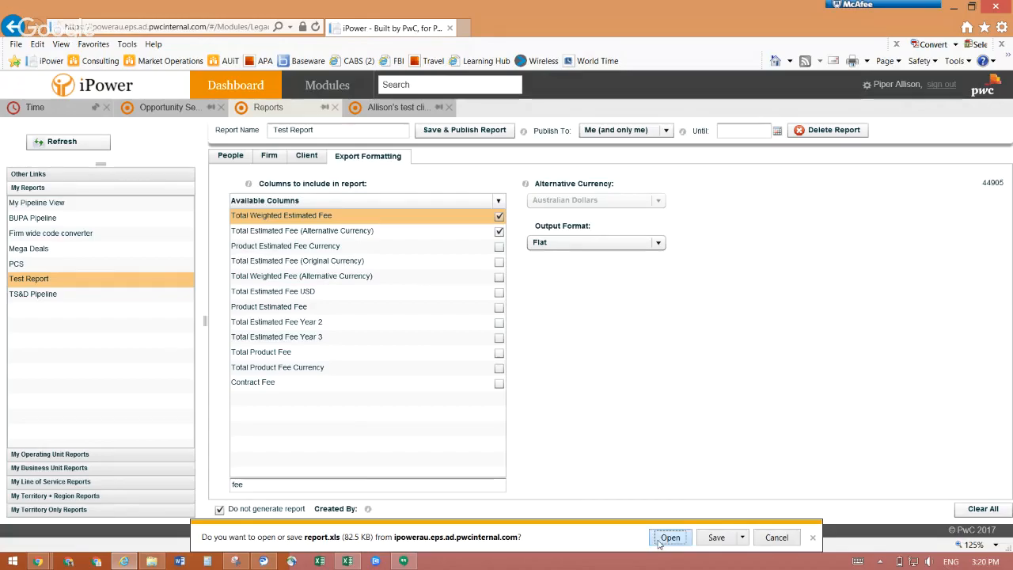
click(660, 539)
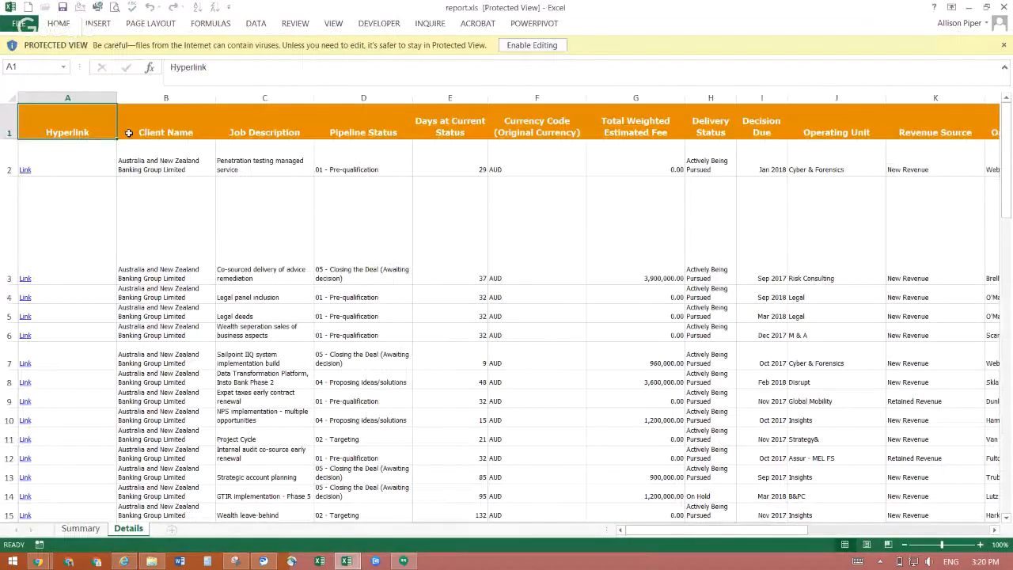
click(130, 133)
click(493, 136)
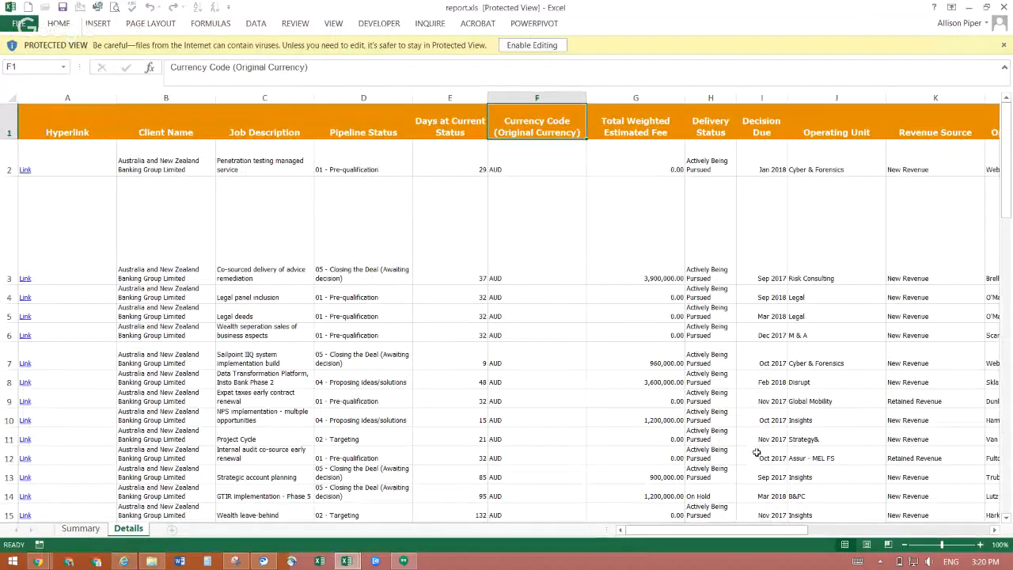
drag(792, 531, 814, 530)
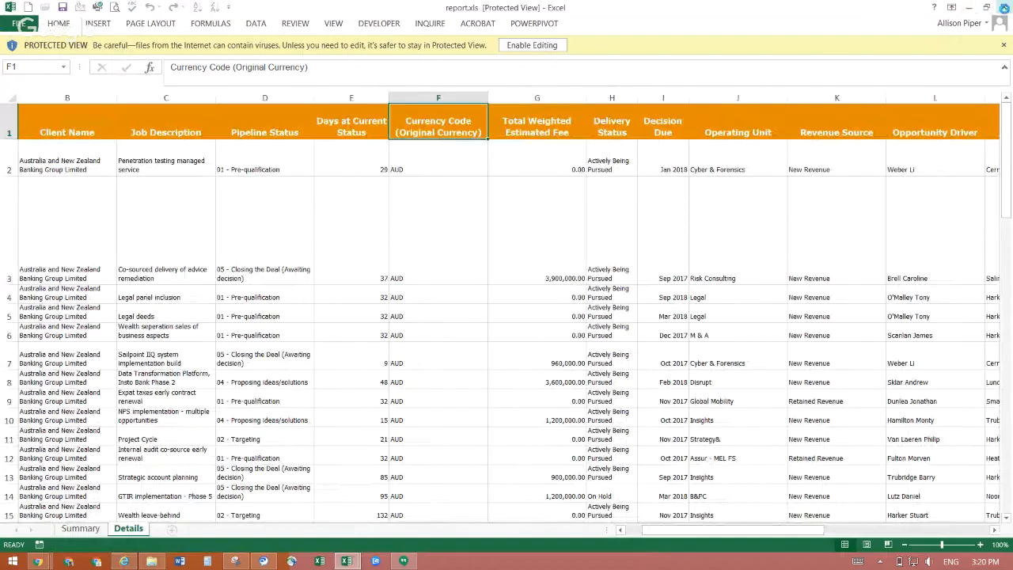
click(1003, 7)
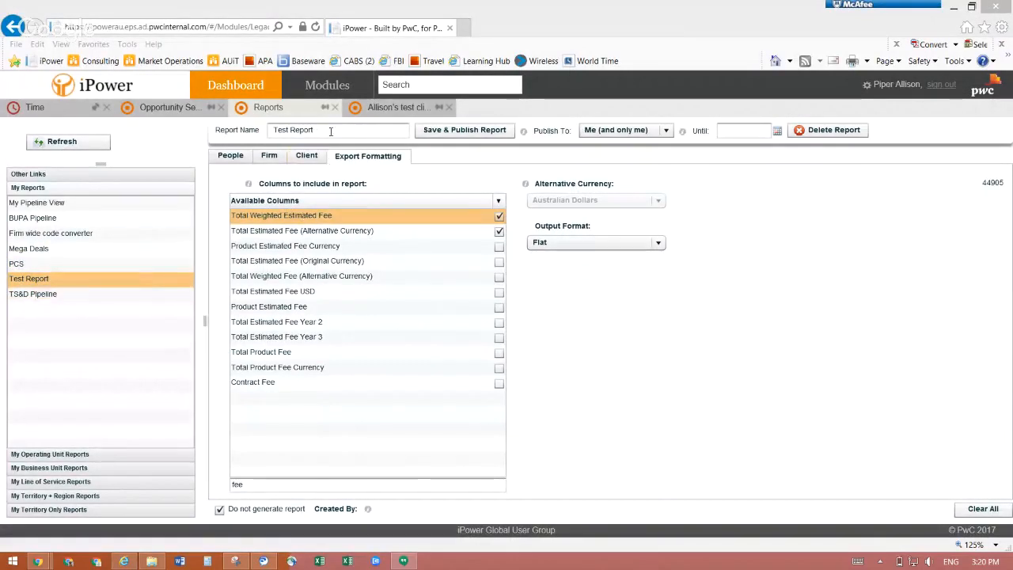
Step: Load the saved Test Report back into the report editor by looking up its name
click(63, 120)
key(ctrl+a)
key(BackSpace)
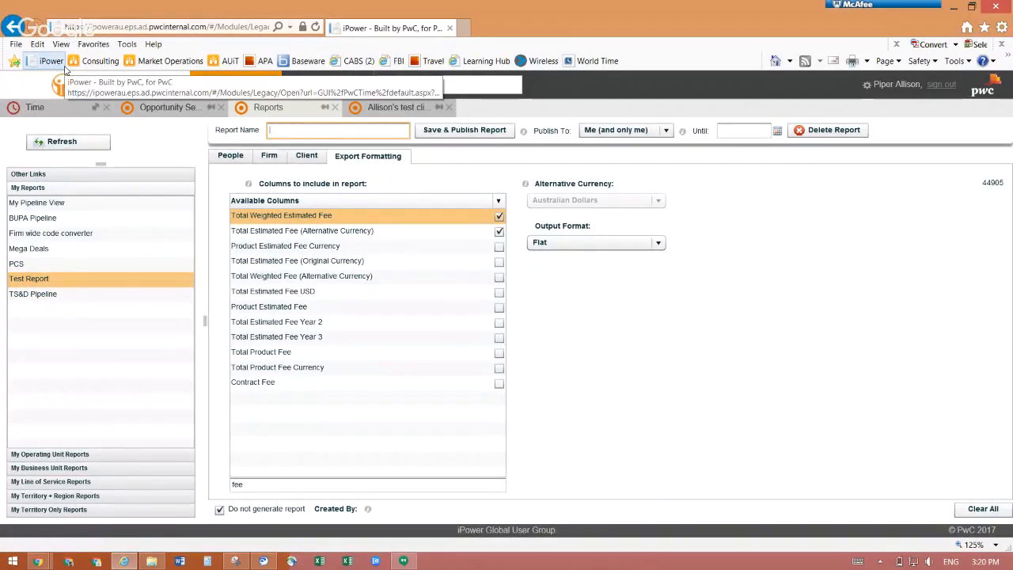
text(test re)
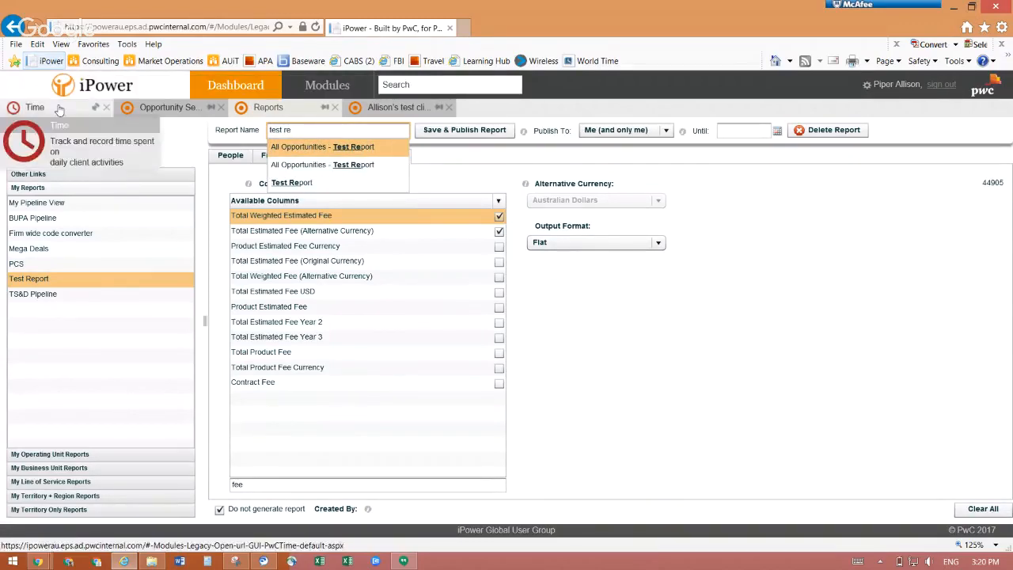
click(291, 183)
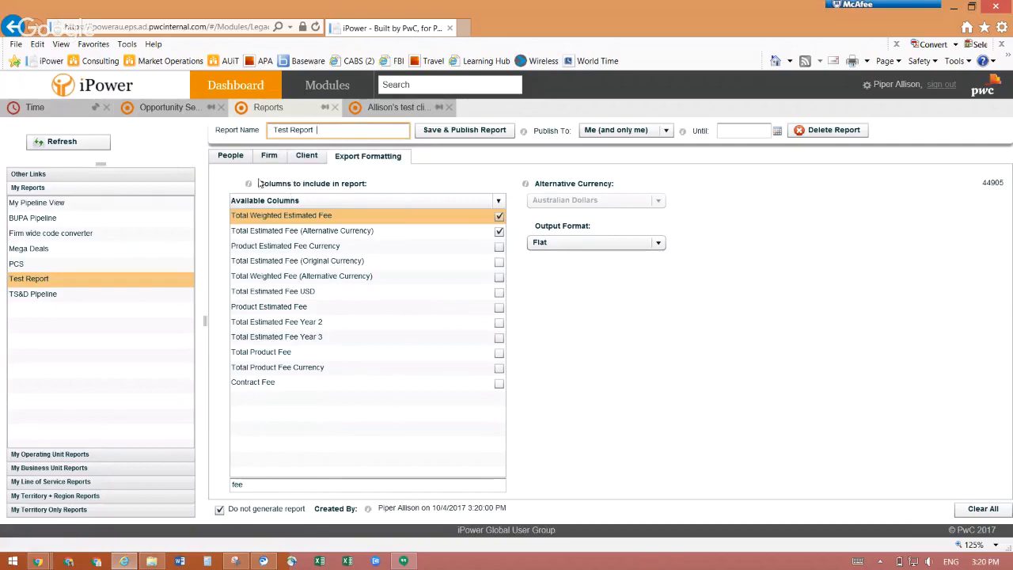
Step: Open the report's client filters and remove pipeline statuses 01 through 05 from the Pipeline Status filter
click(230, 156)
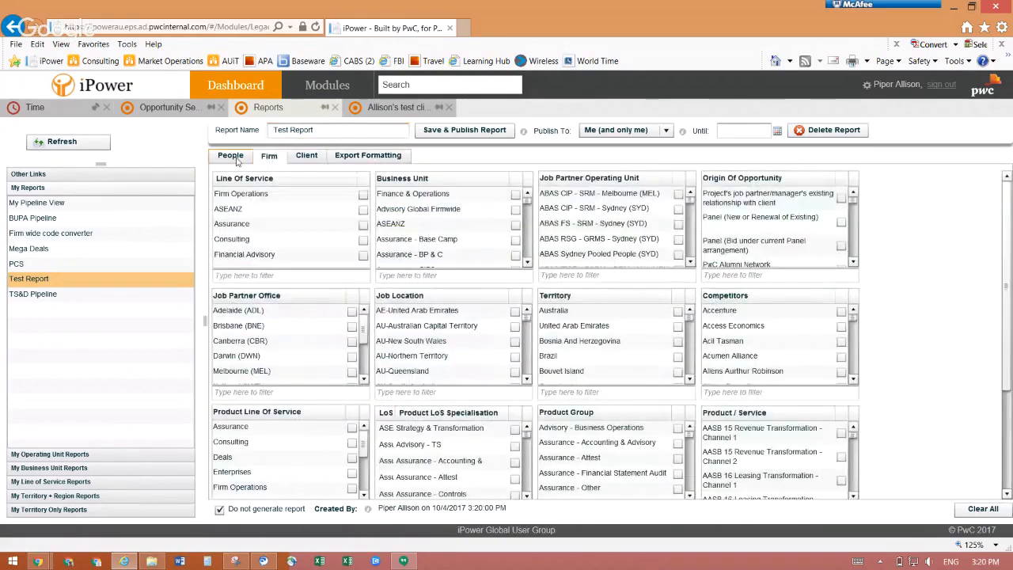
click(306, 155)
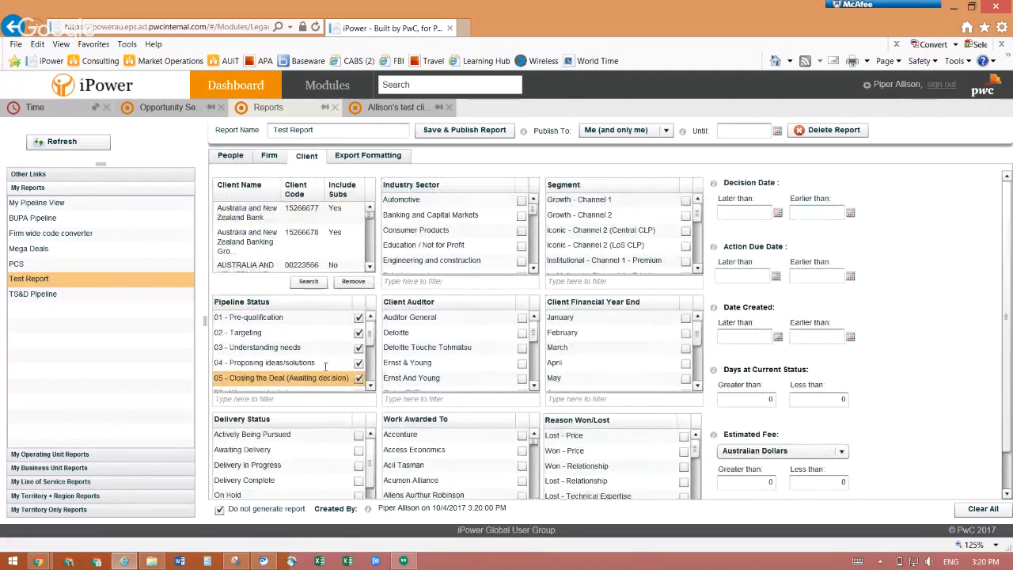
click(359, 316)
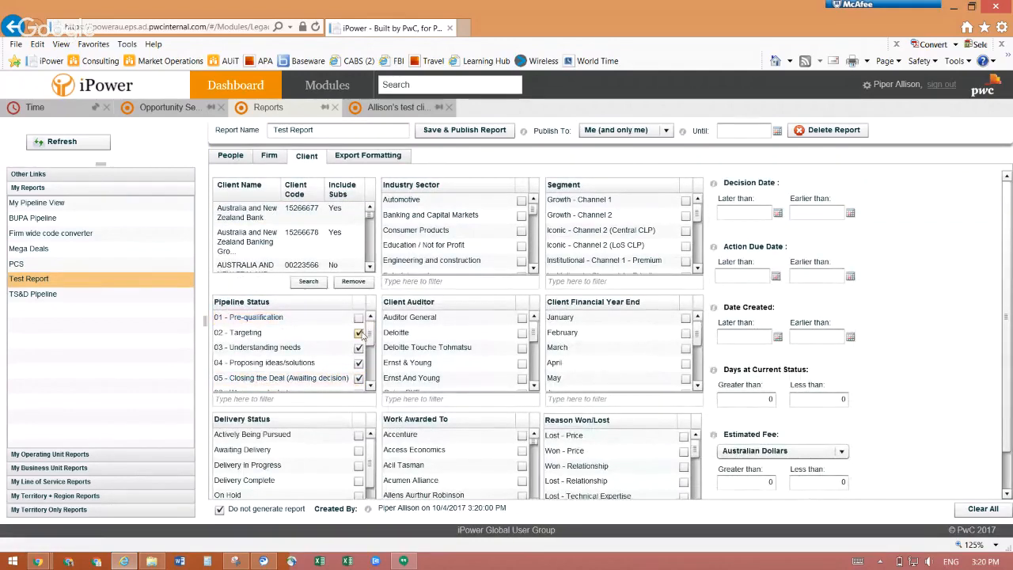
click(359, 332)
click(358, 347)
click(359, 362)
click(359, 379)
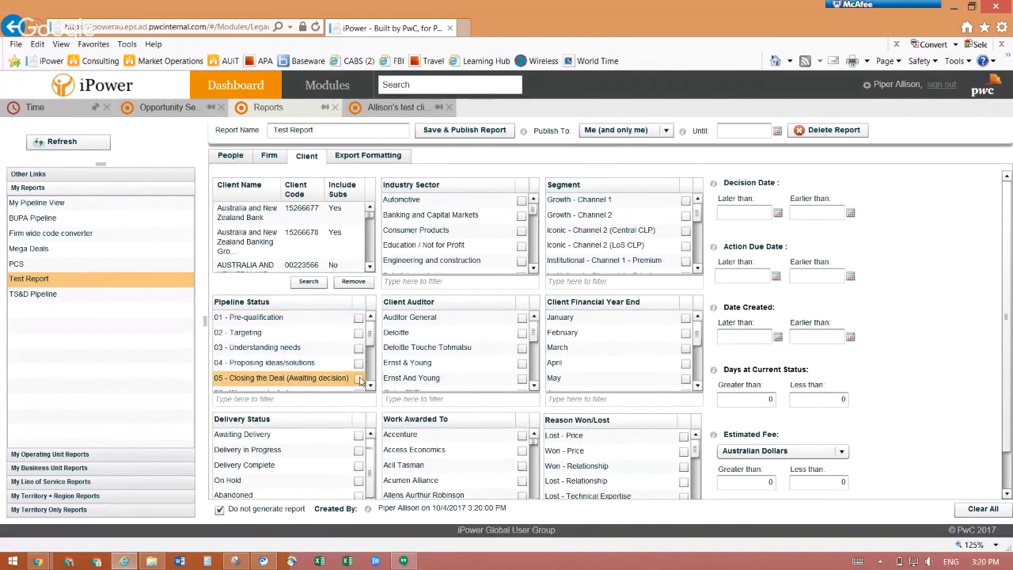
Step: Add 06 - Won uncontested and 07 - Won against competitor to the Pipeline Status filter
click(370, 385)
click(370, 385)
click(359, 364)
click(359, 379)
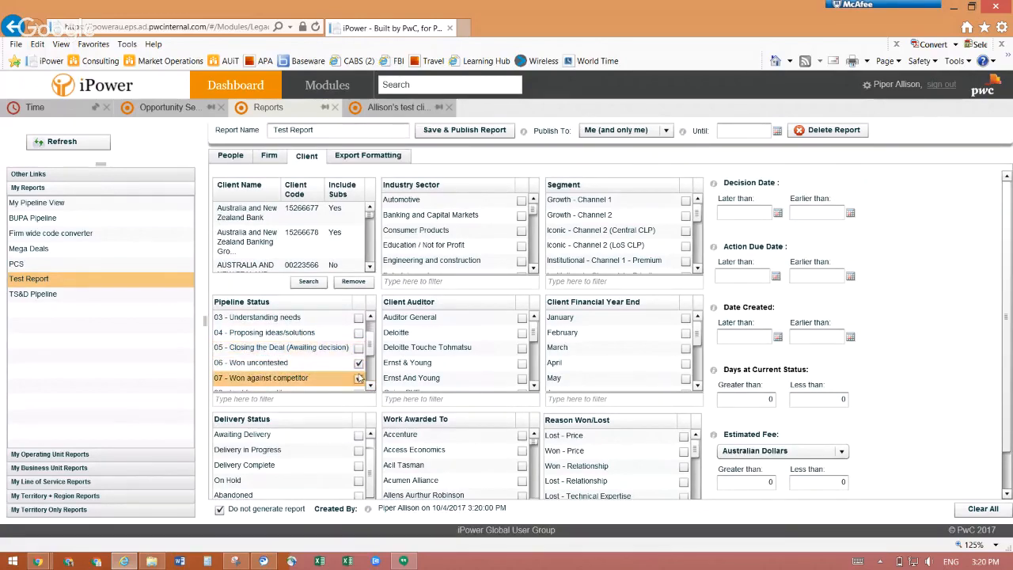
Step: Rename the filtered report to "test report wins" and save it as a new report, keeping the original Test Report
click(330, 129)
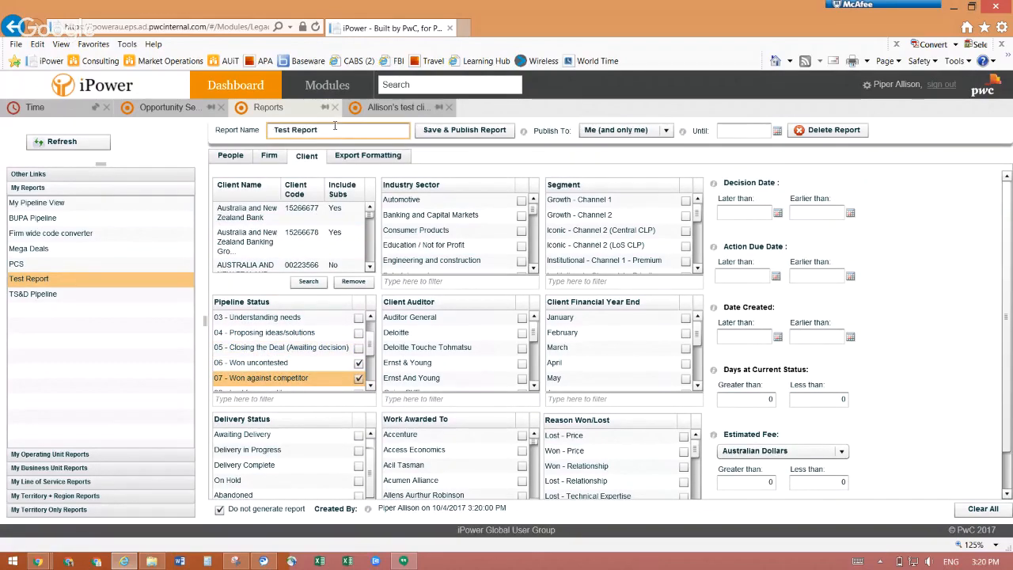
text(test report wins)
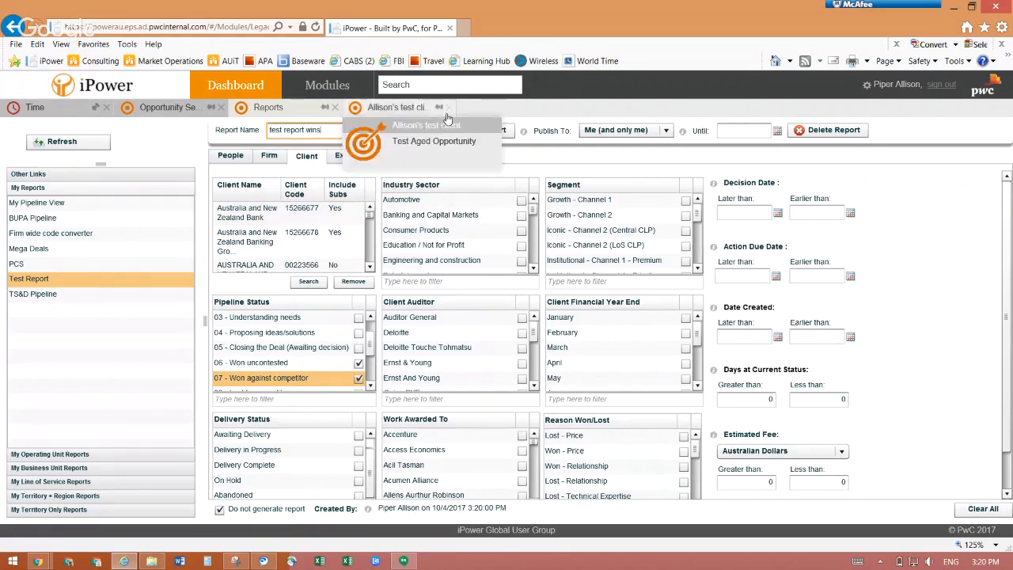
click(464, 130)
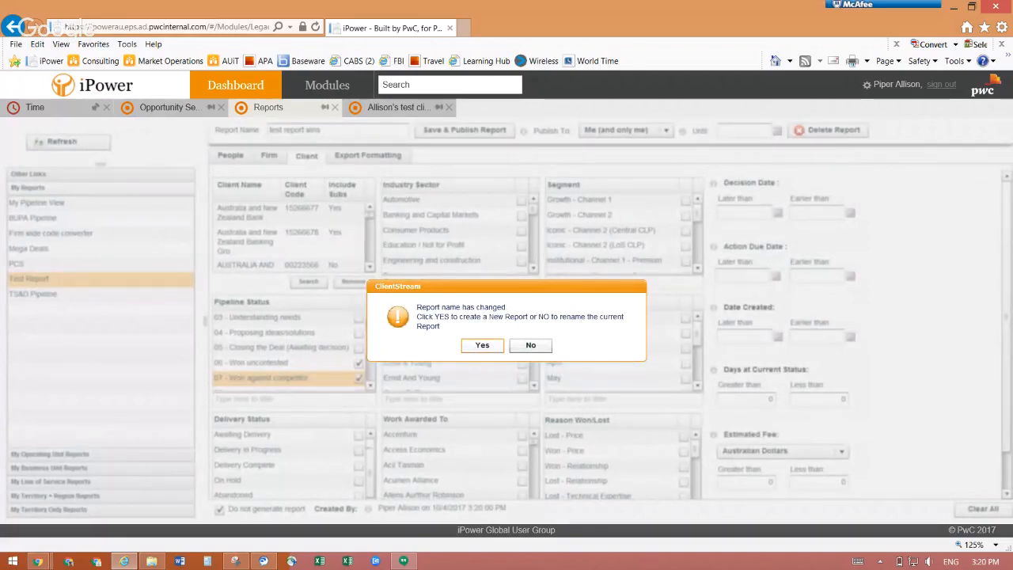
click(482, 345)
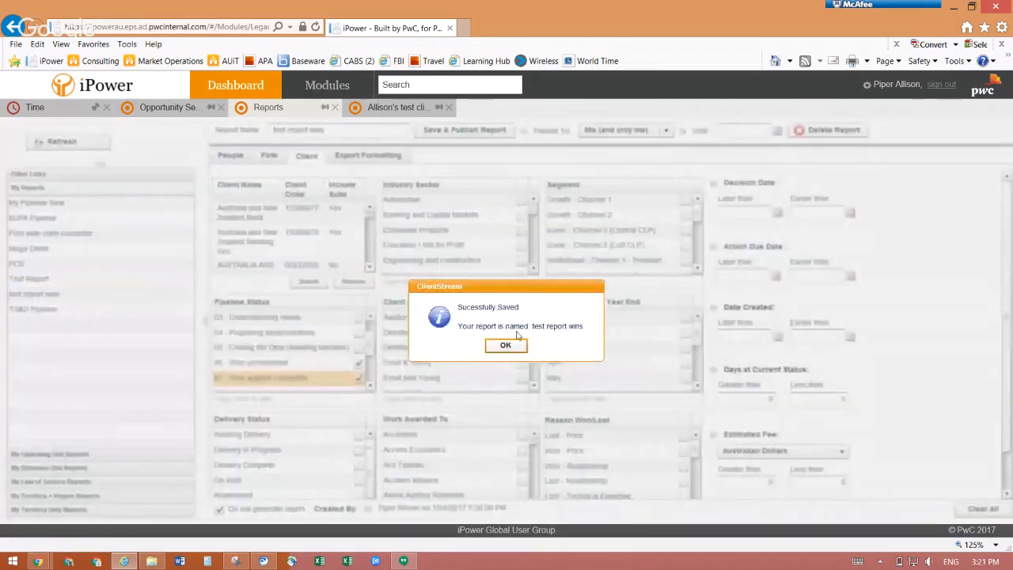
click(510, 345)
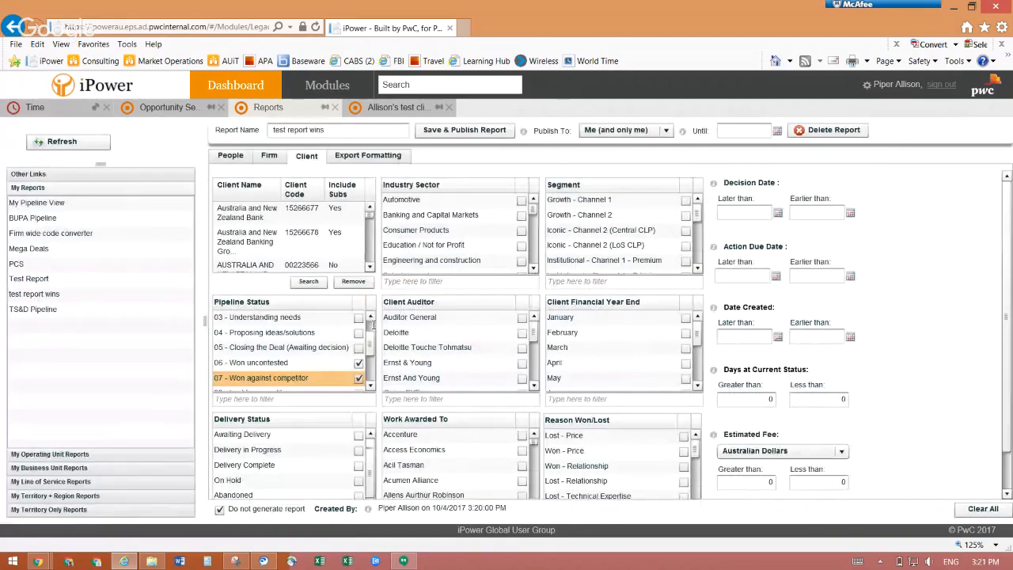
click(40, 282)
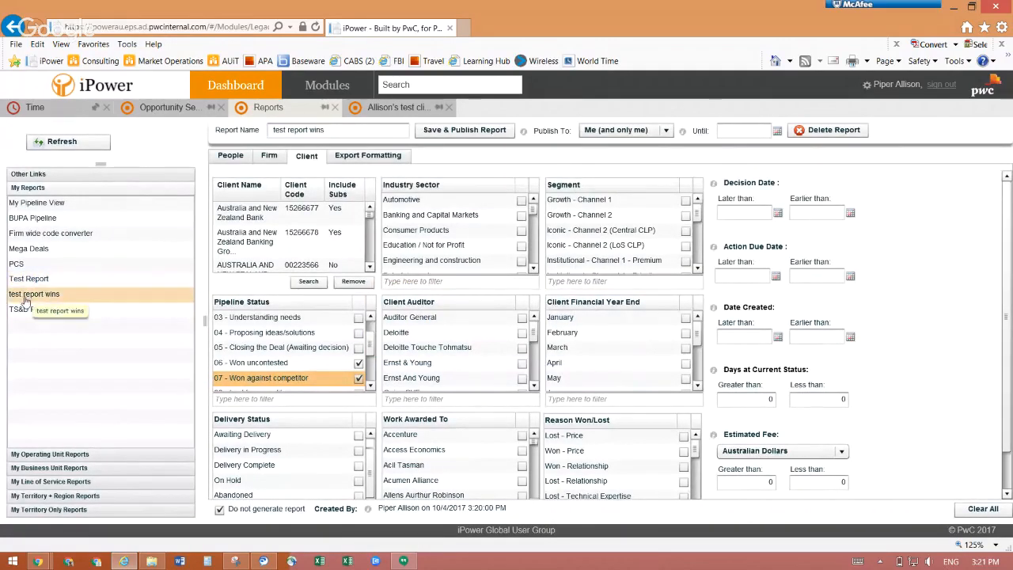
Step: Look up the "test report wins" report by name, load it into the report editor, and delete it
click(313, 129)
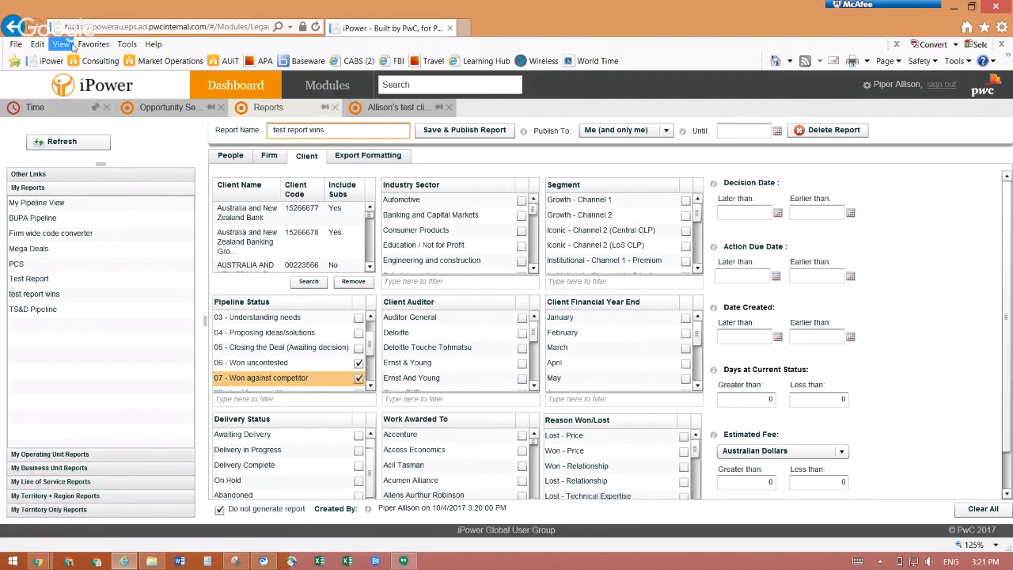
key(ctrl+a)
text(test rep)
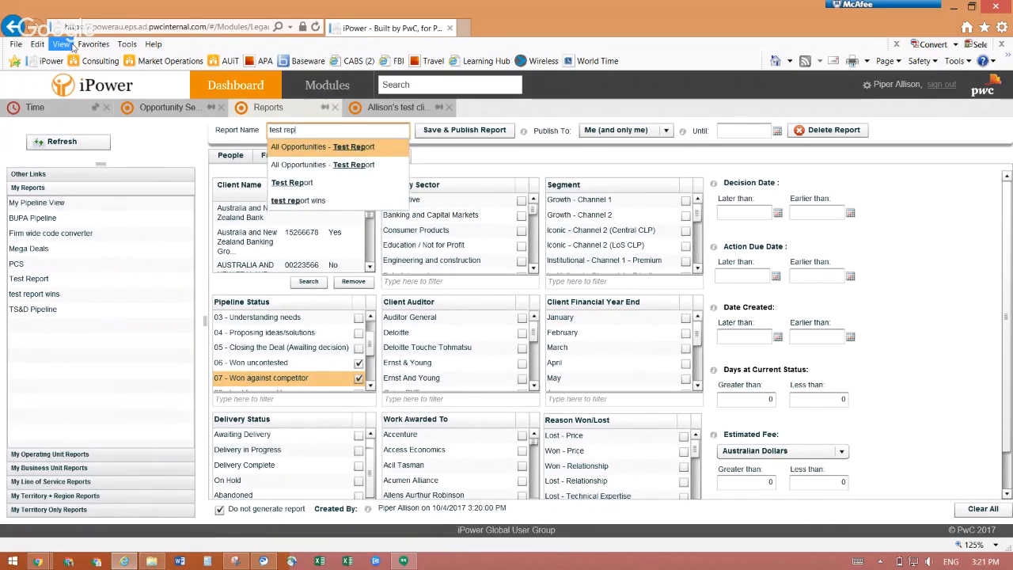
key(Down)
key(Down)
key(Down)
key(Return)
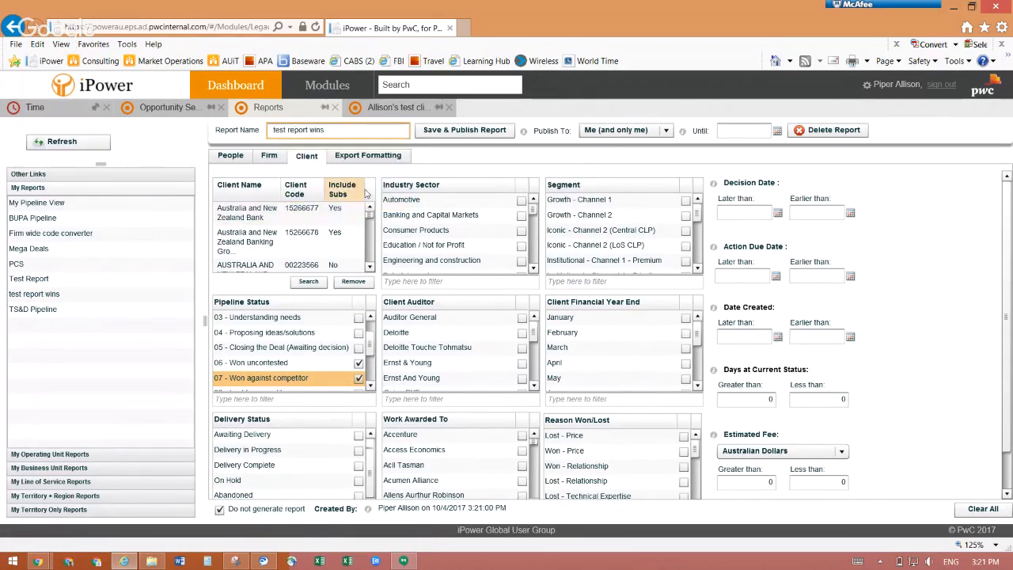
click(851, 129)
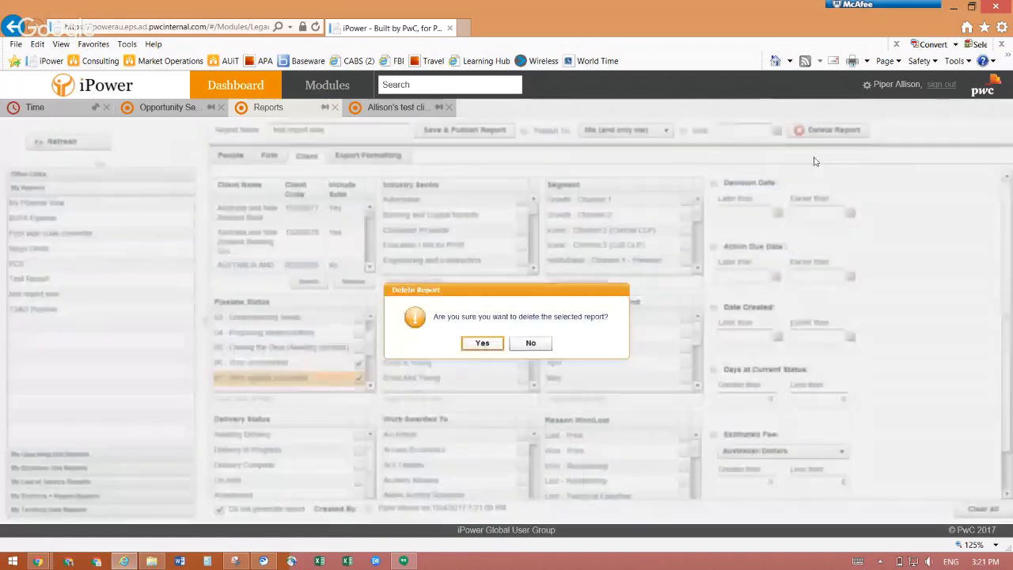
click(480, 342)
Step: Look up the original Test Report by name, load it, and delete it from the saved reports
click(296, 133)
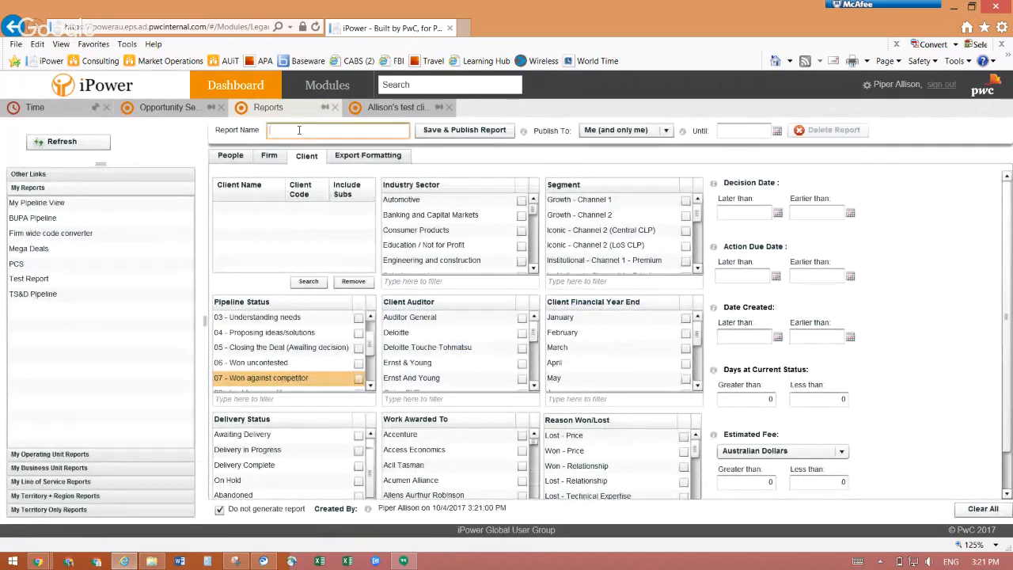
text(test)
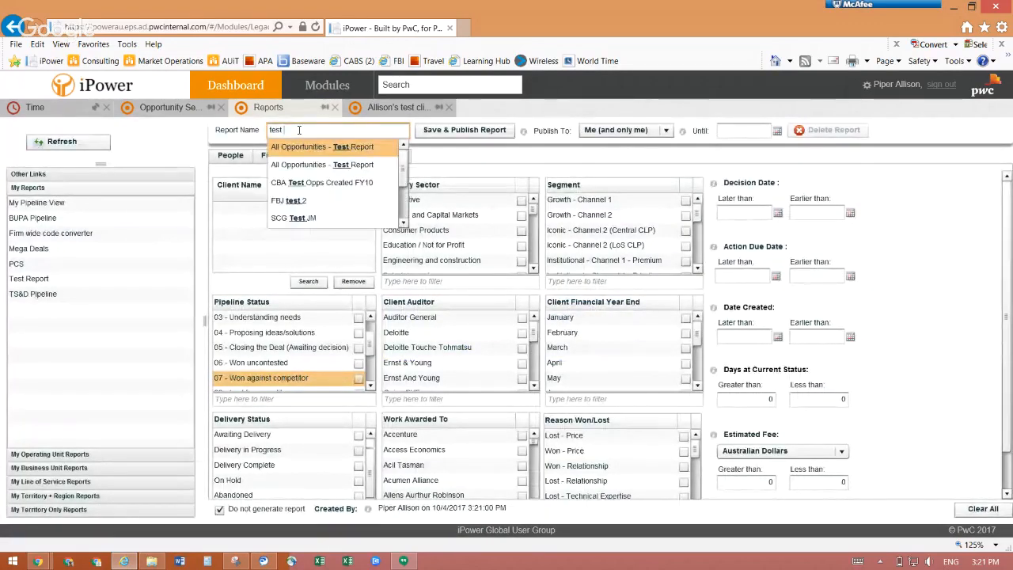
text( re)
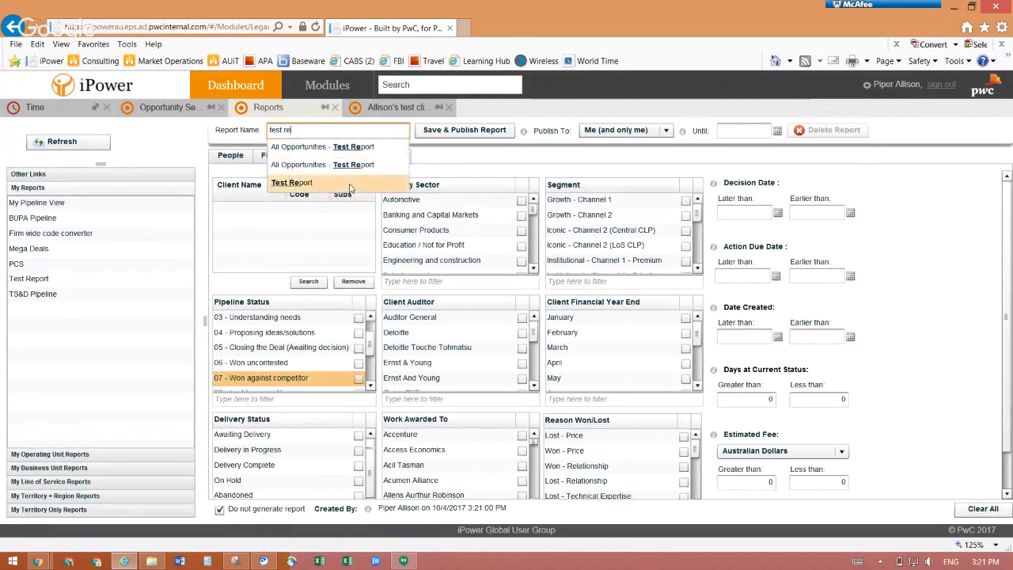
click(293, 183)
click(829, 130)
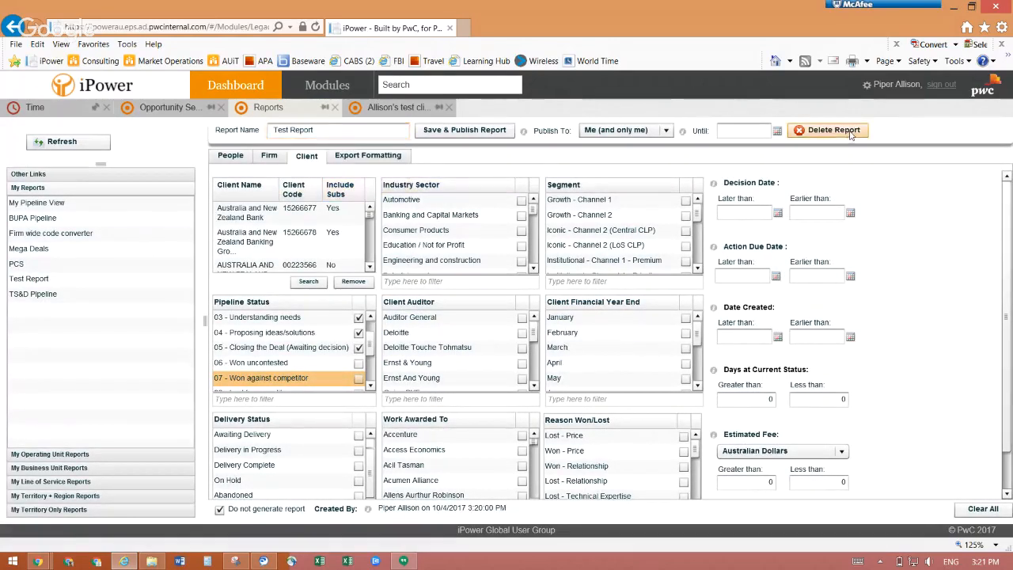
key(Return)
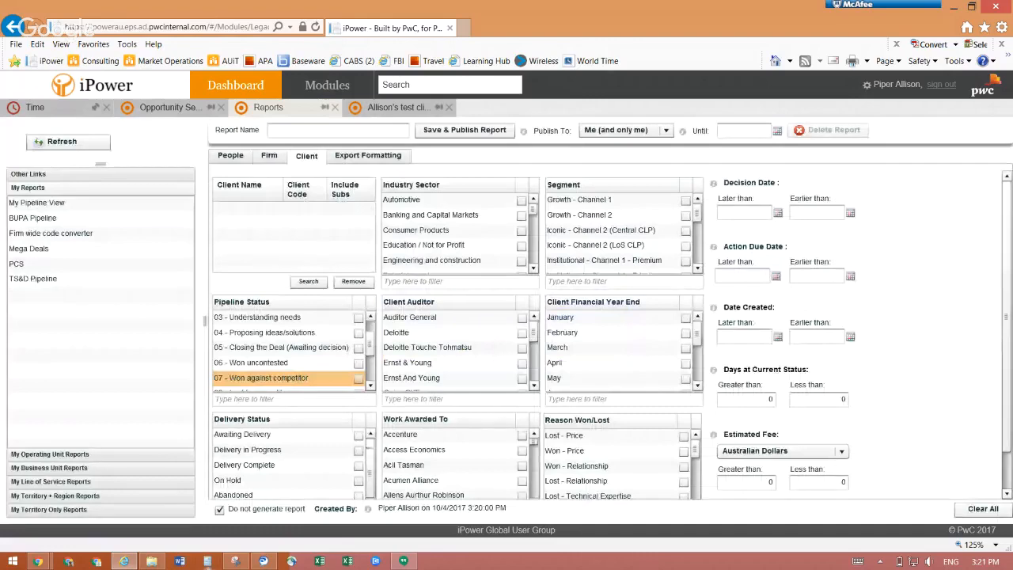
Step: Switch to the Google Hangouts window and stop the screen sharing
click(39, 561)
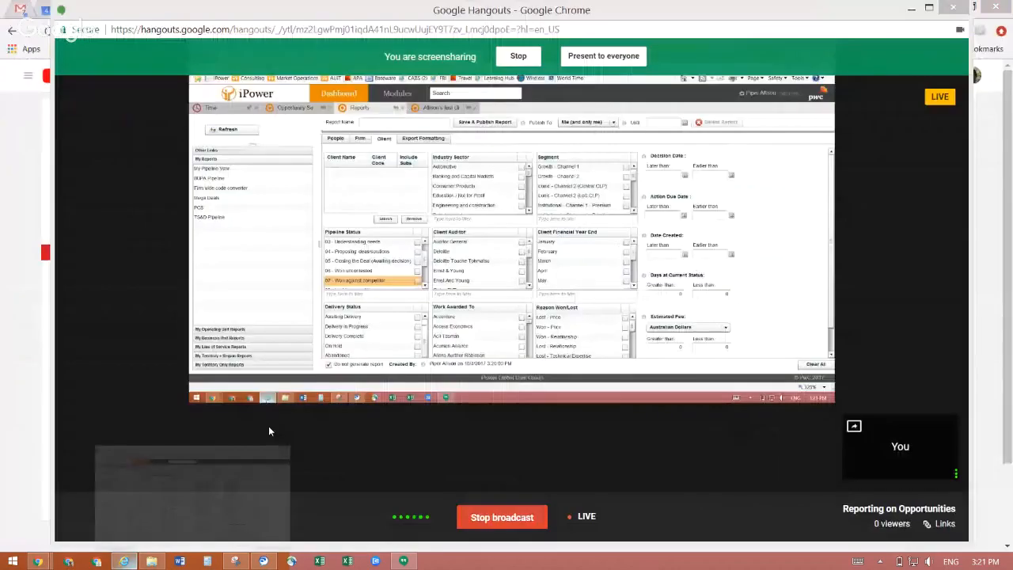
click(515, 60)
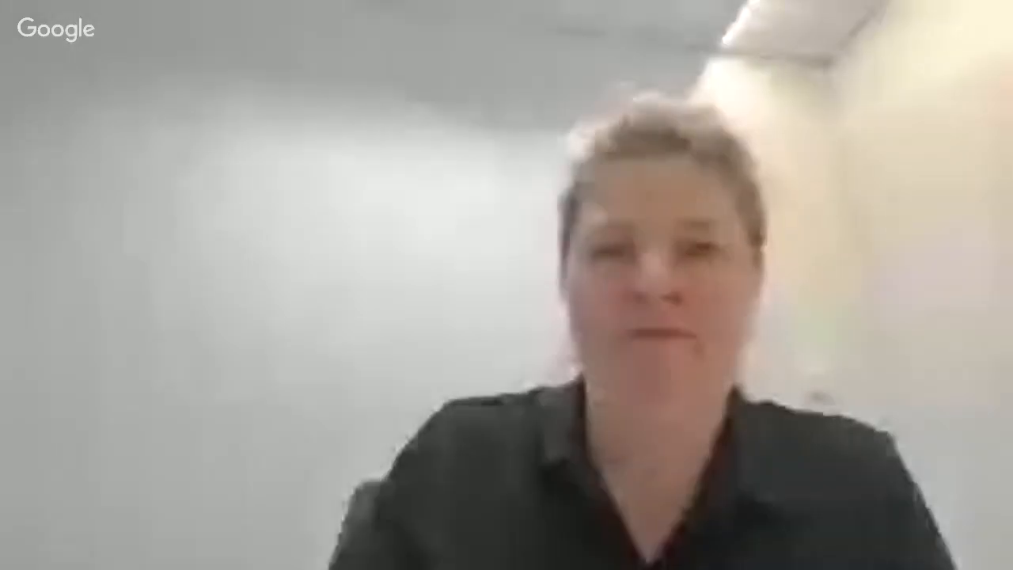